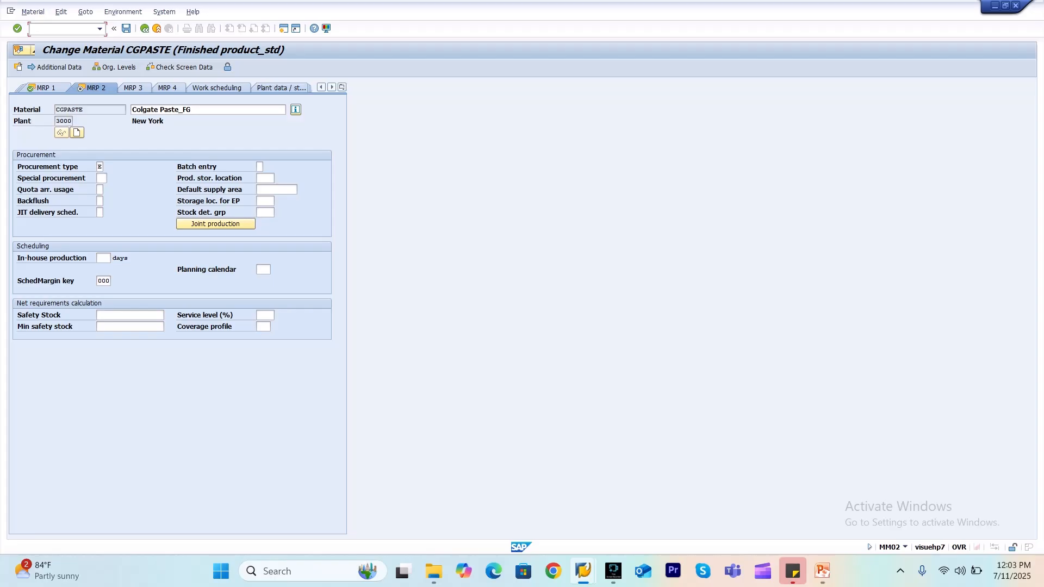
Open the stock determination customizing with transaction /ospx
type("/oospx")
key("Return")
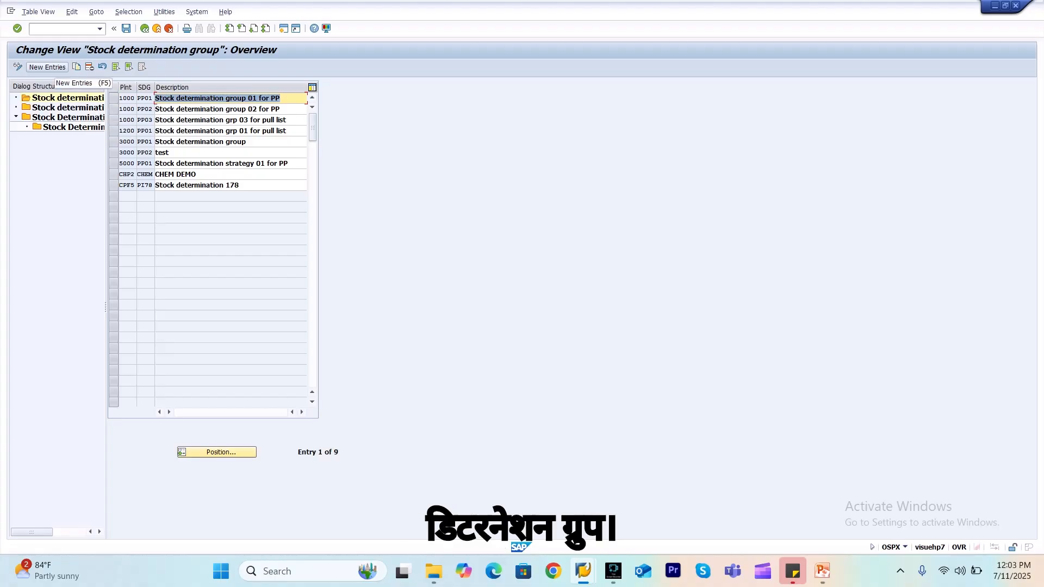
Add a new stock determination group PP03 for plant 3000 with the description test1
left_click(47, 67)
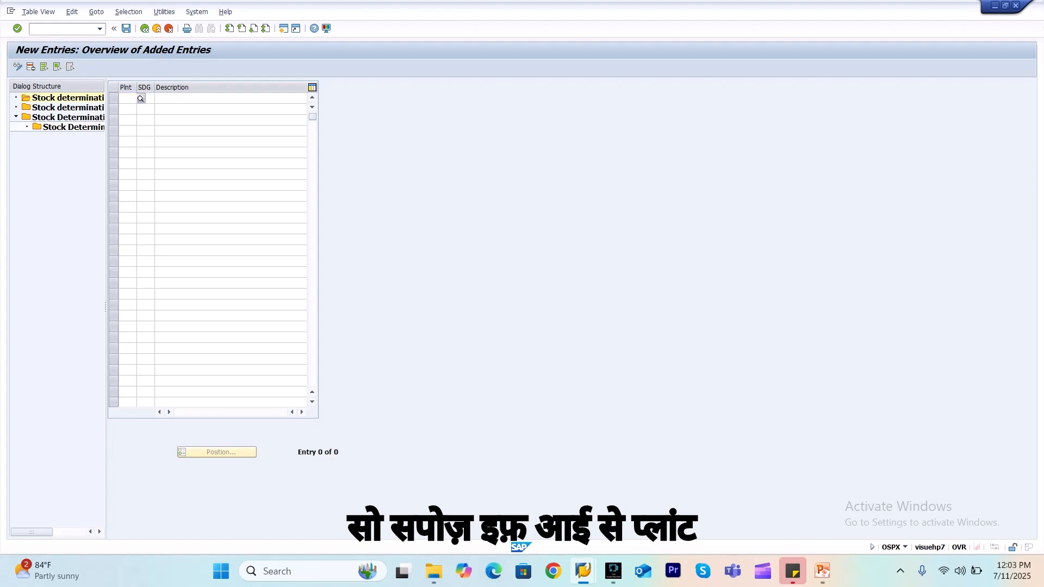
type("300")
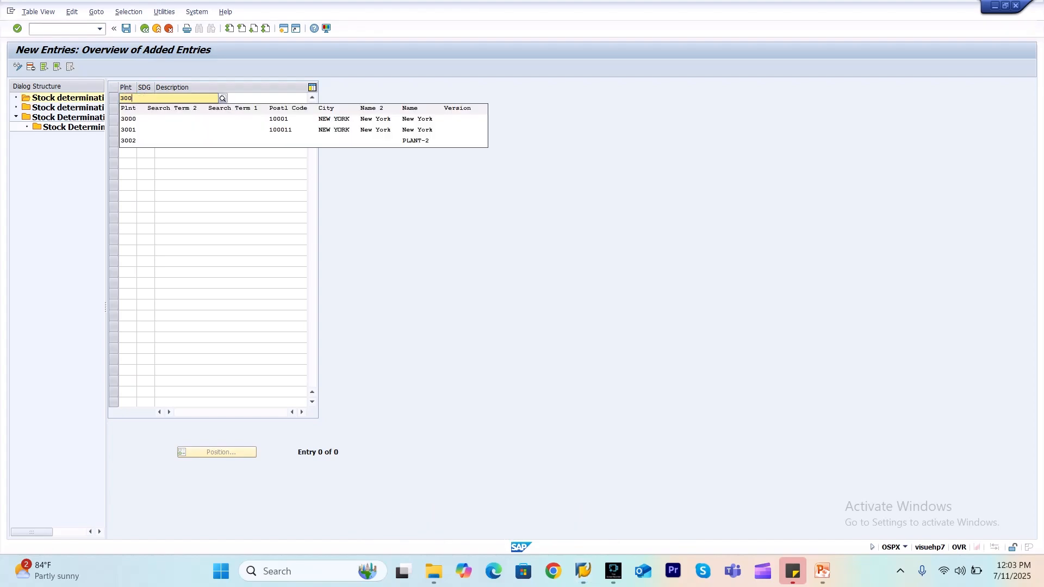
type("0")
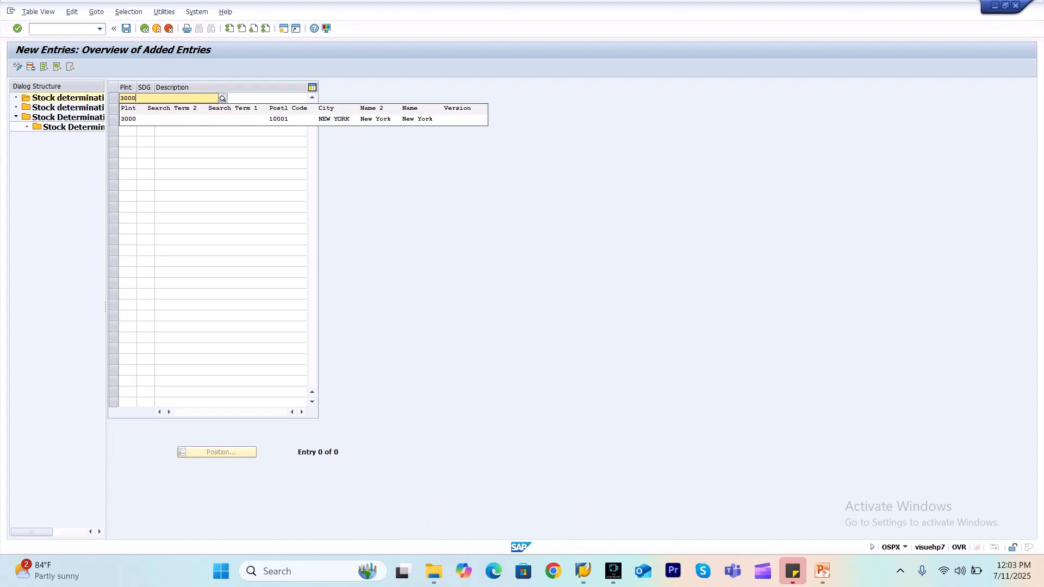
key("Tab")
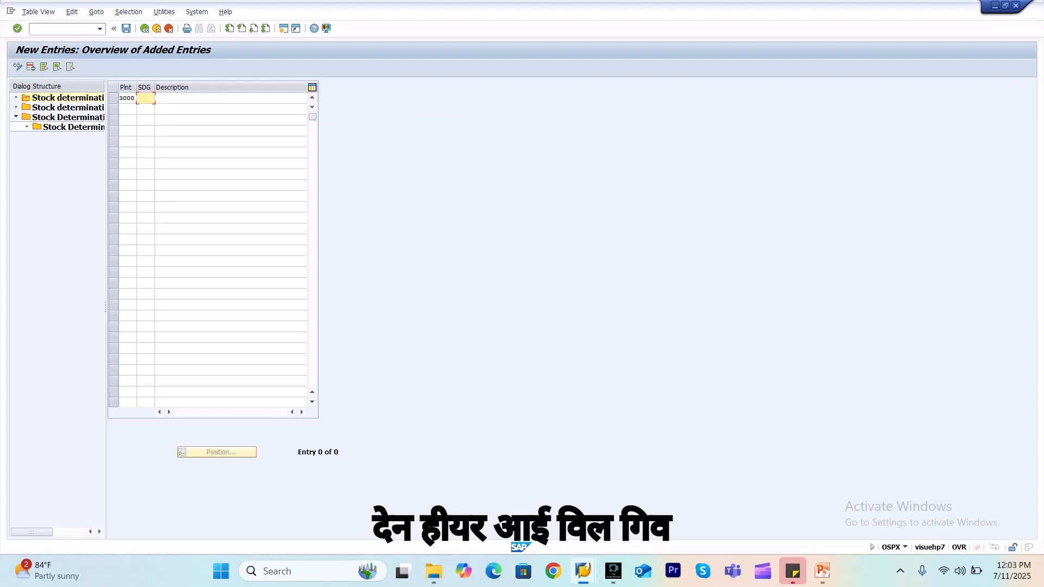
type("PP03")
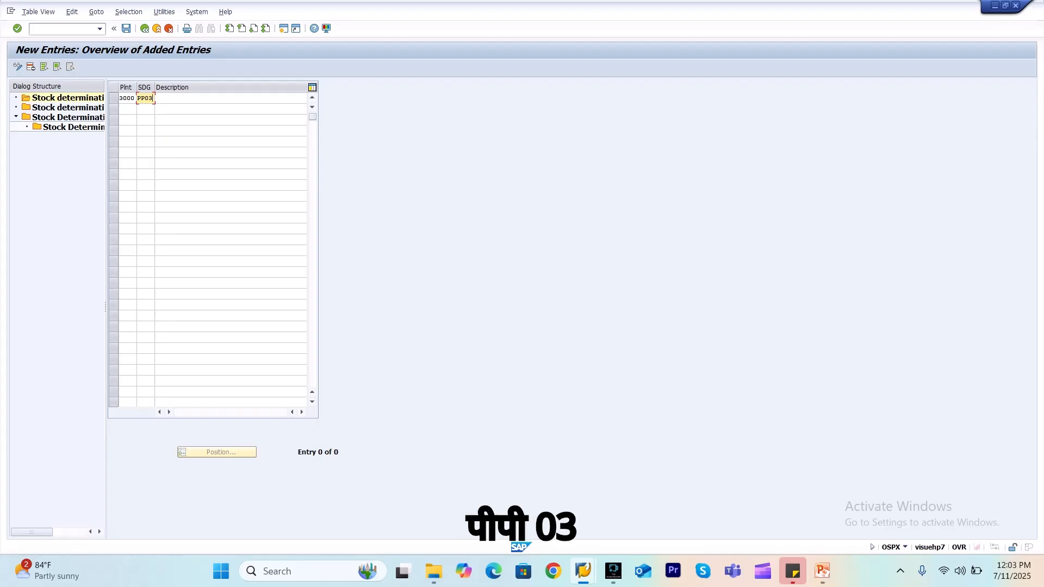
key("Tab")
key("BackSpace")
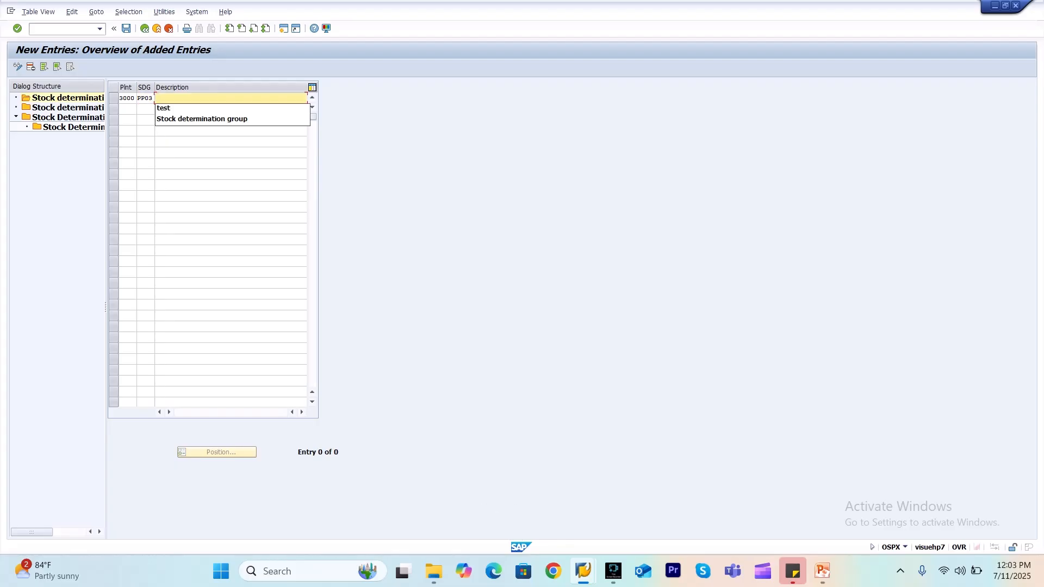
key("Down")
key("Return")
type("1")
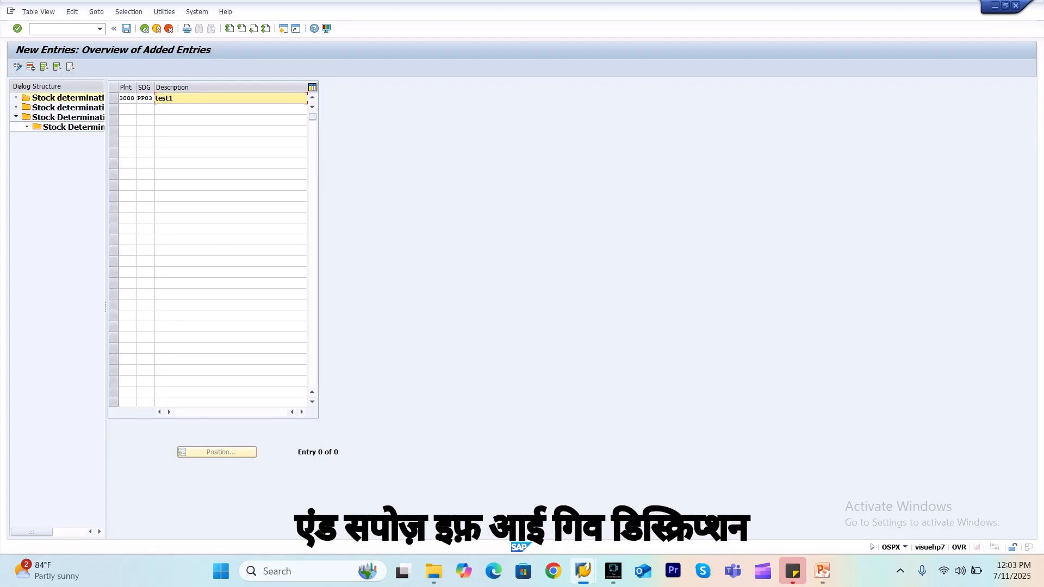
key("Return")
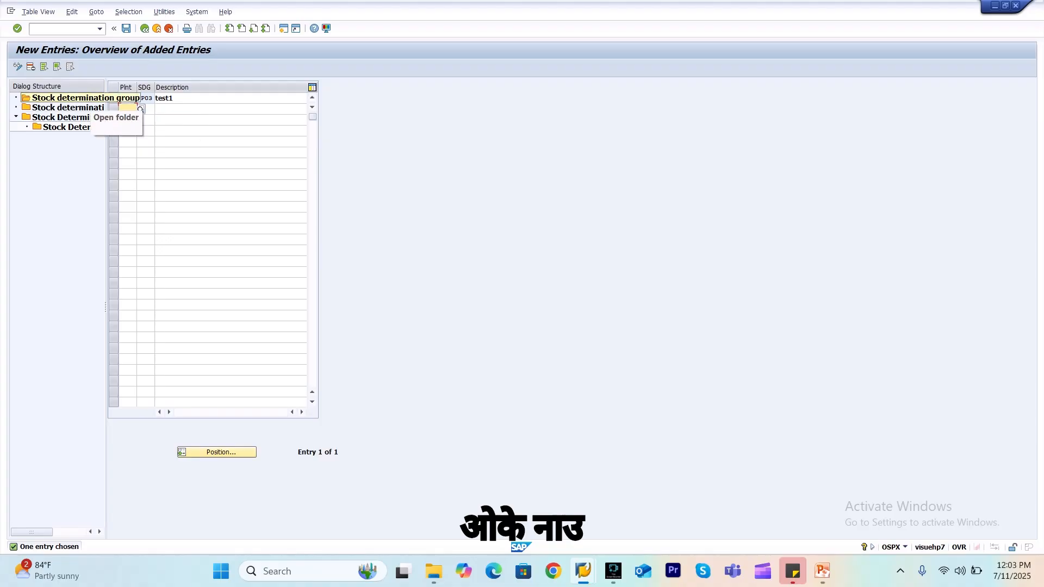
left_click(174, 98)
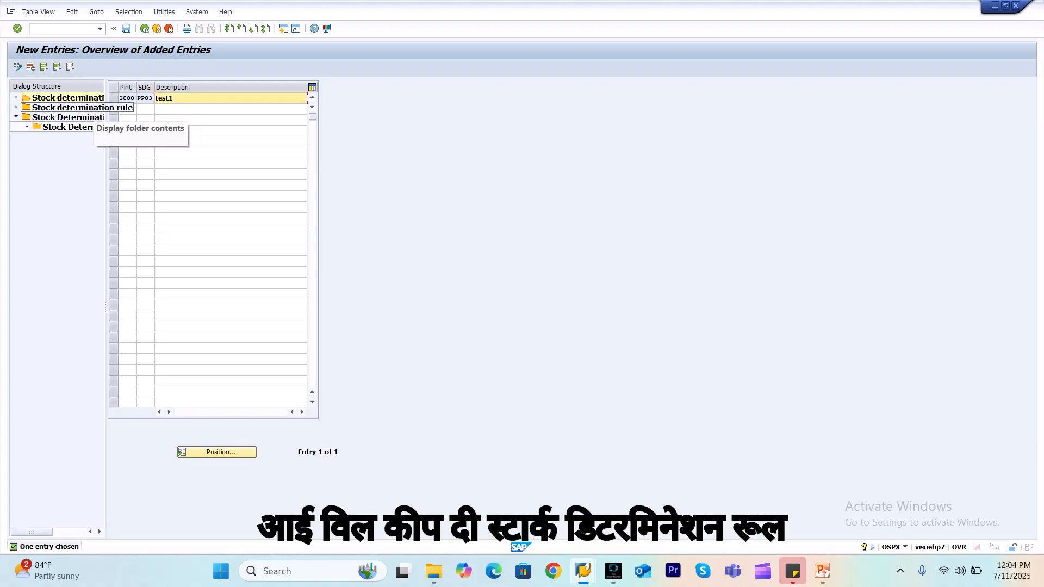
Add a new stock determination rule PP05 with the description TEST1 and save it to the proposed customizing request
double_click(81, 107)
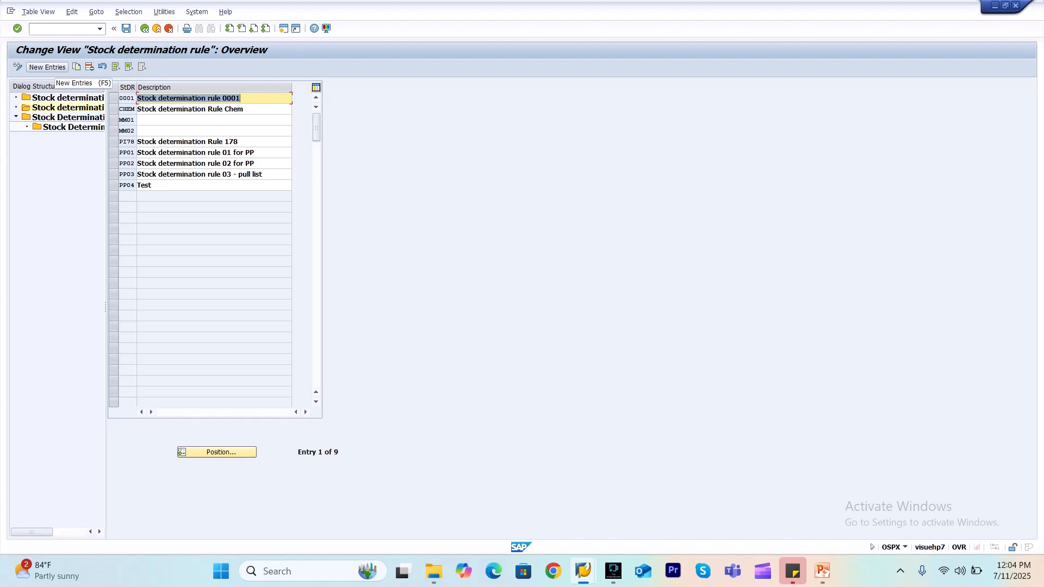
left_click(47, 67)
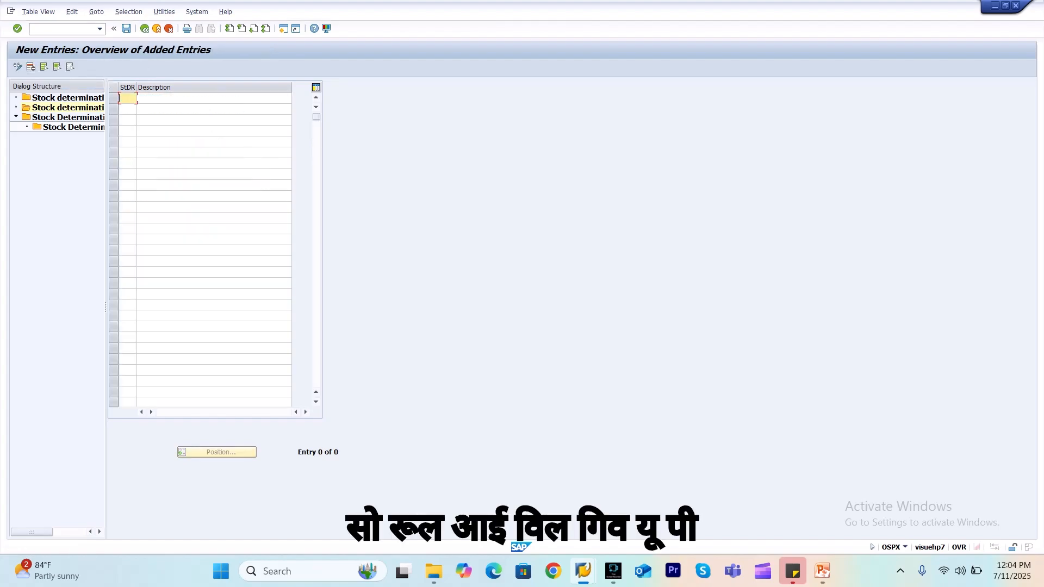
type("PP05")
key("Tab")
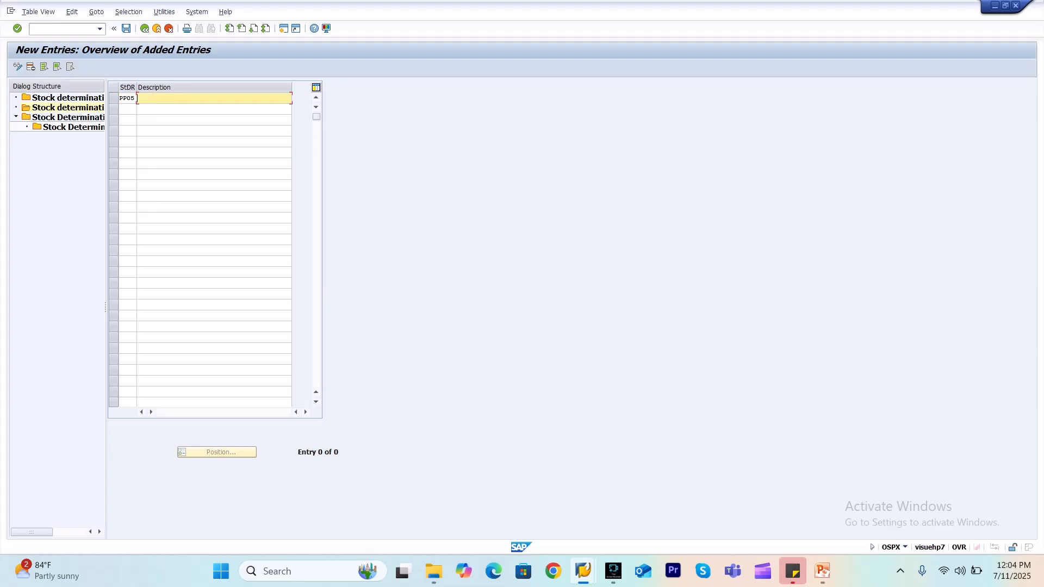
type("TEST1")
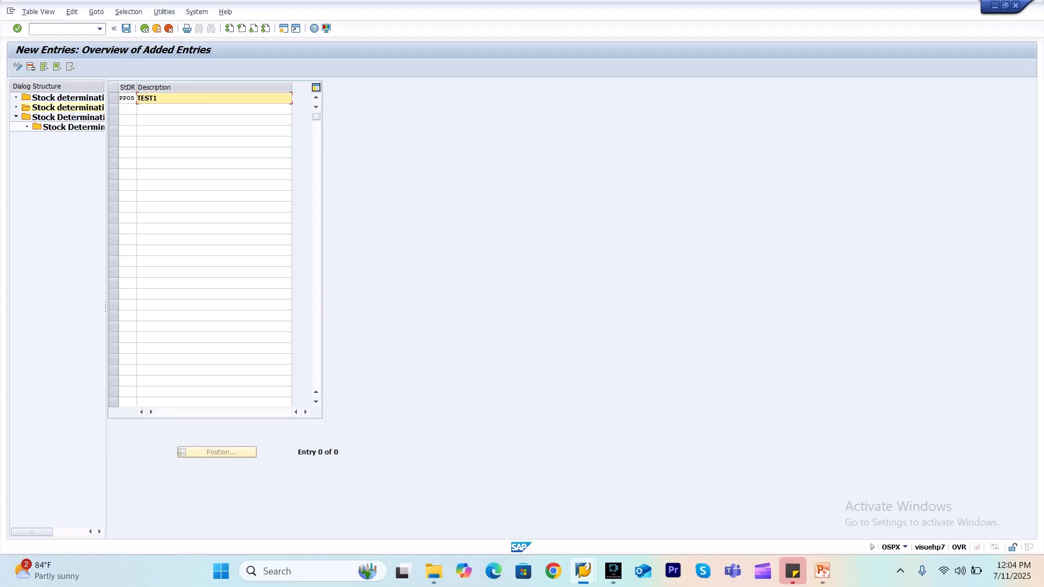
key("Return")
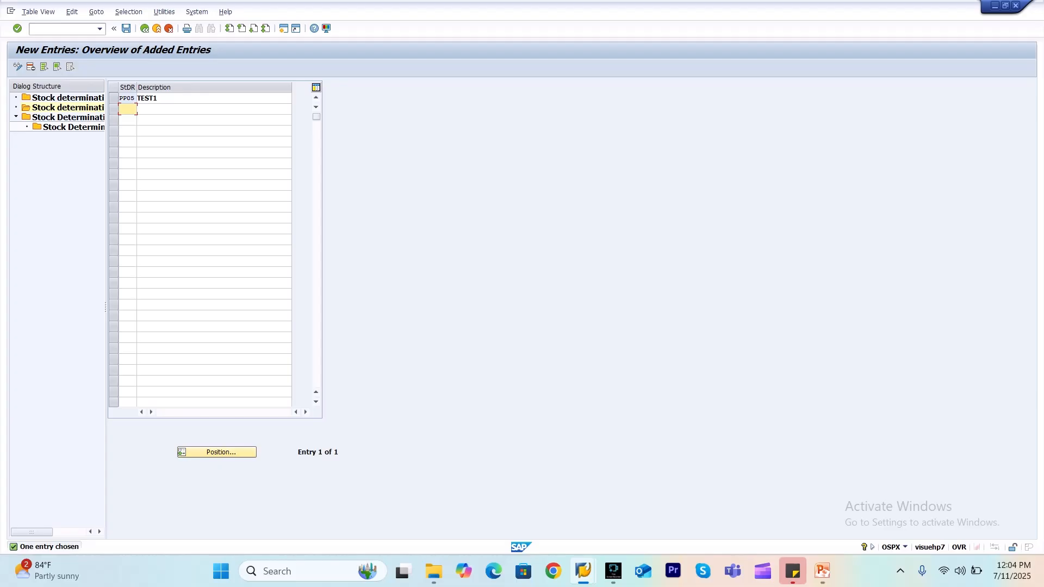
key("ctrl+s")
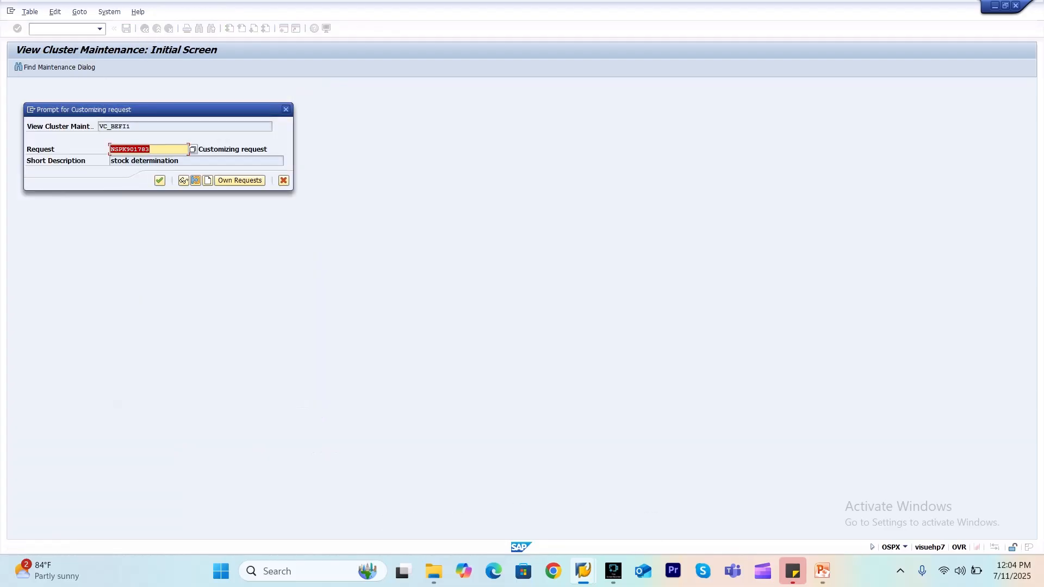
key("Return")
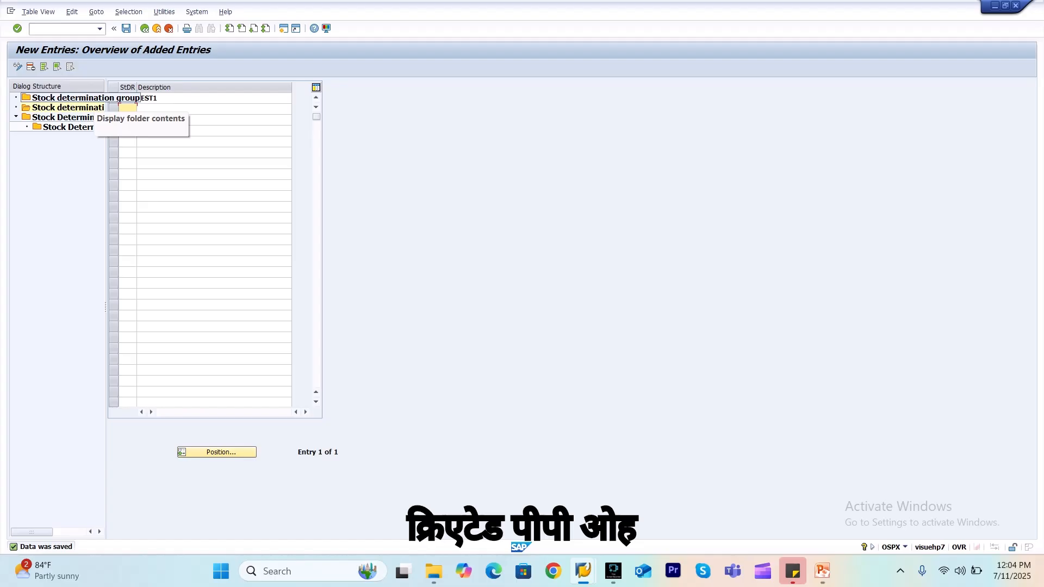
Recheck the new stock determination group and rule entries, and open the Stock Determination Header Table
double_click(94, 99)
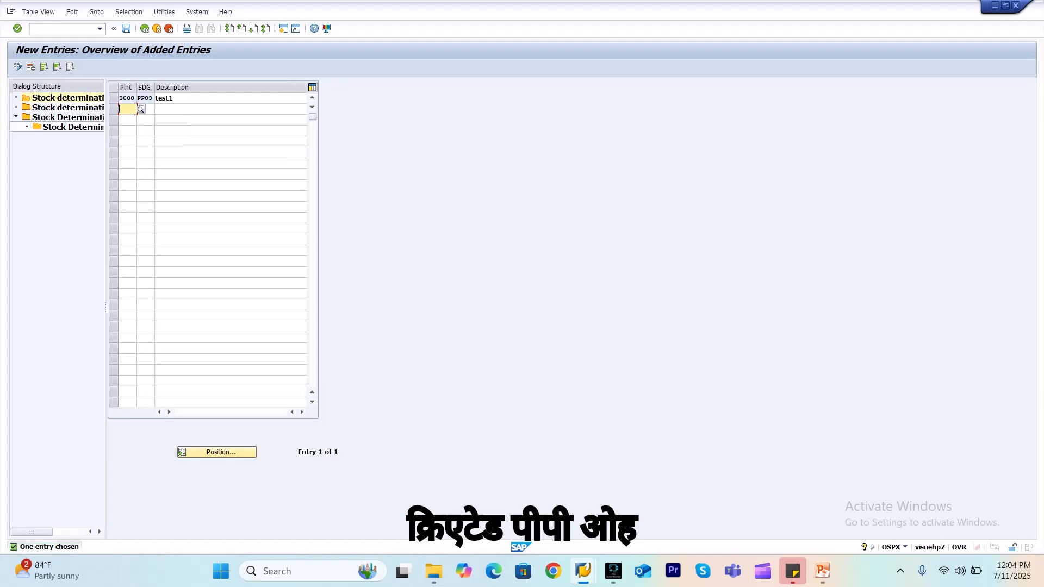
double_click(81, 107)
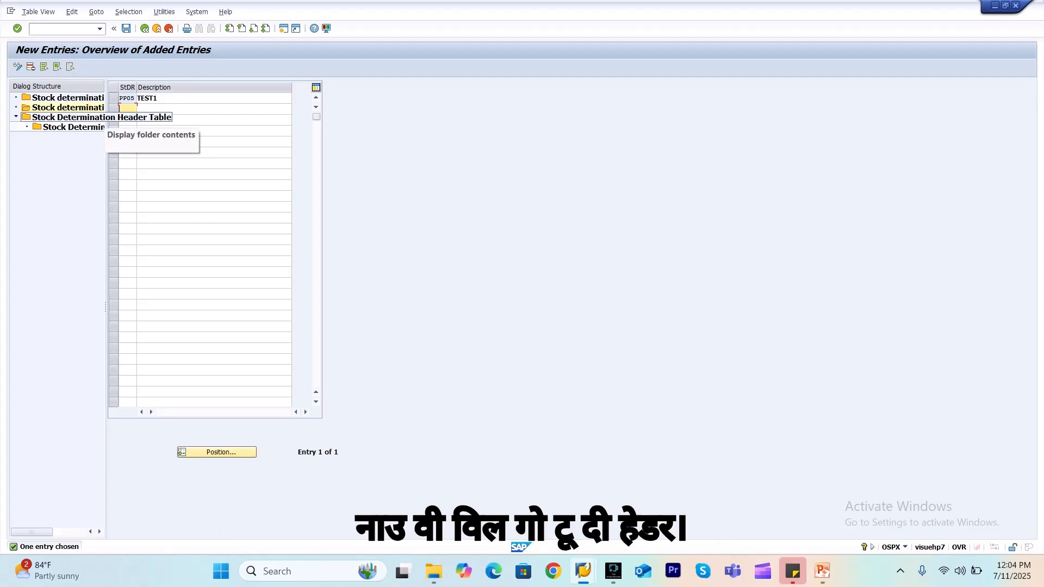
double_click(81, 117)
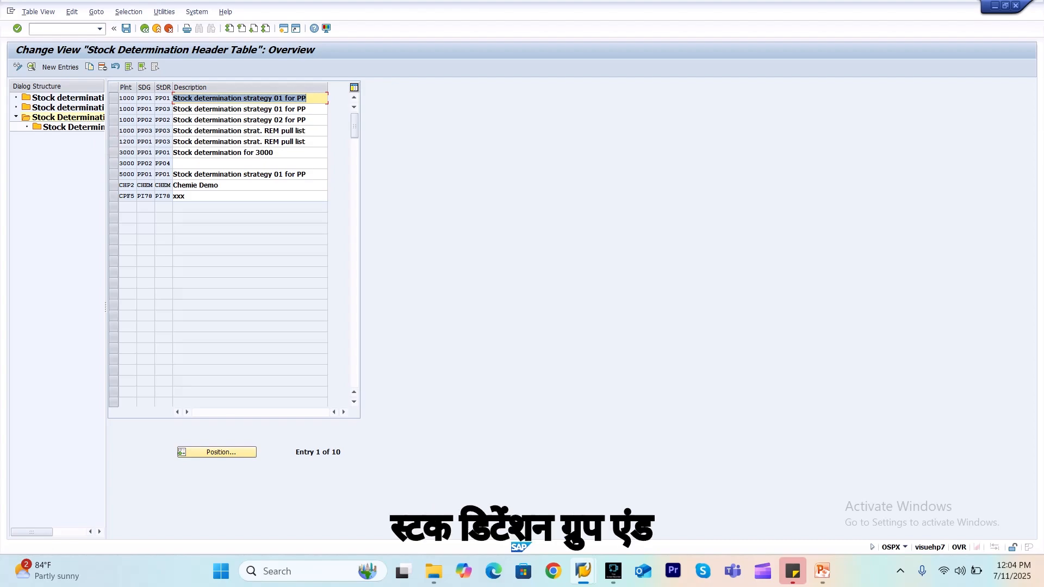
left_click(157, 97)
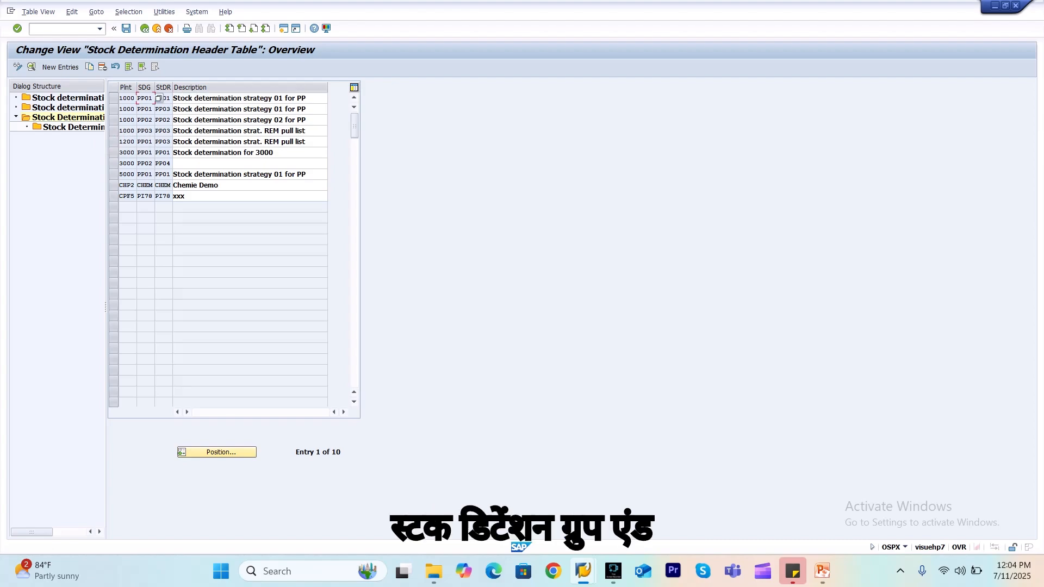
left_click(167, 98)
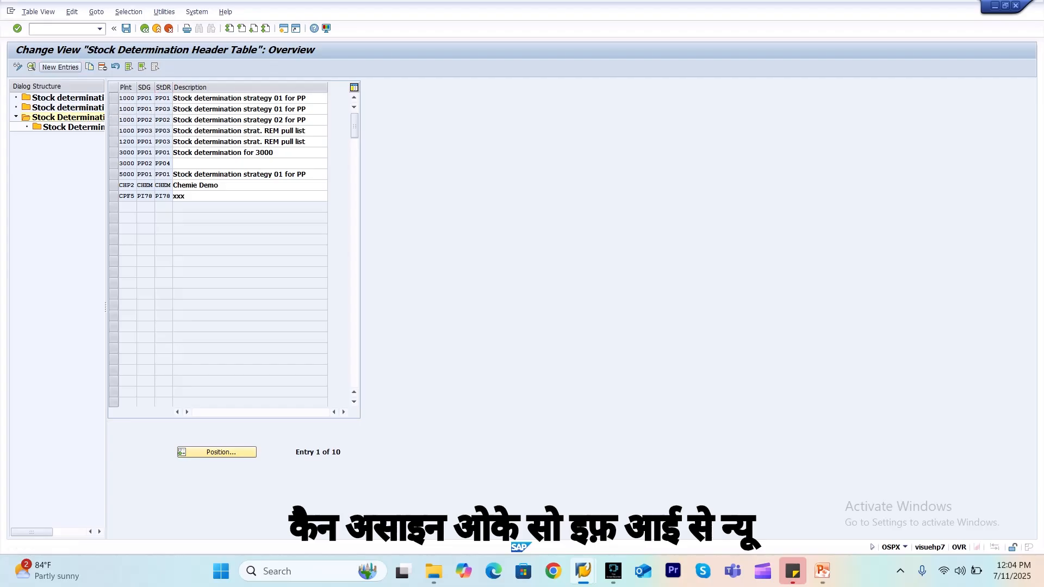
Start a new header table entry for plant 3000 with stock determination group PP03
left_click(60, 67)
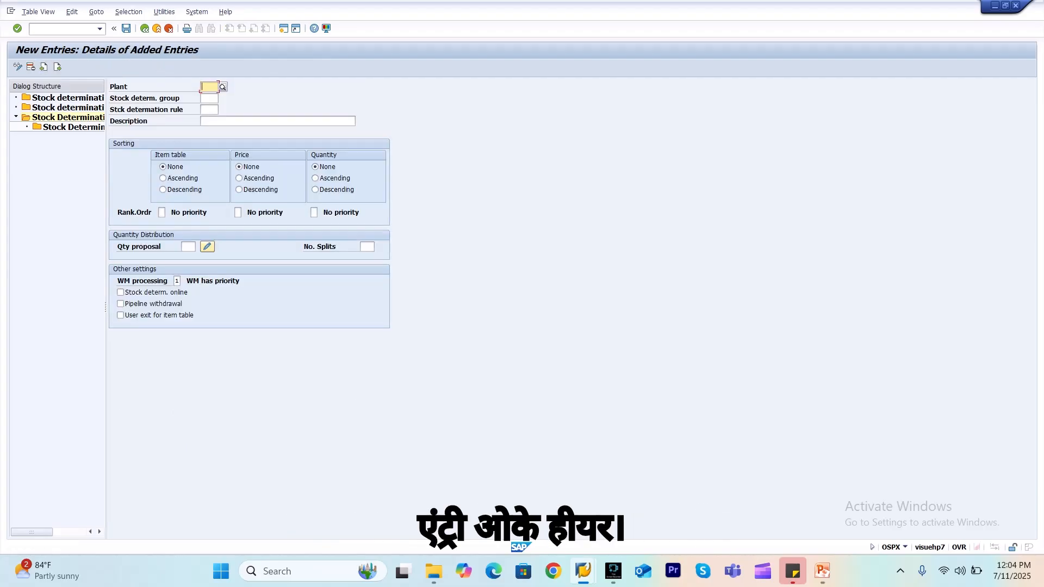
type("300")
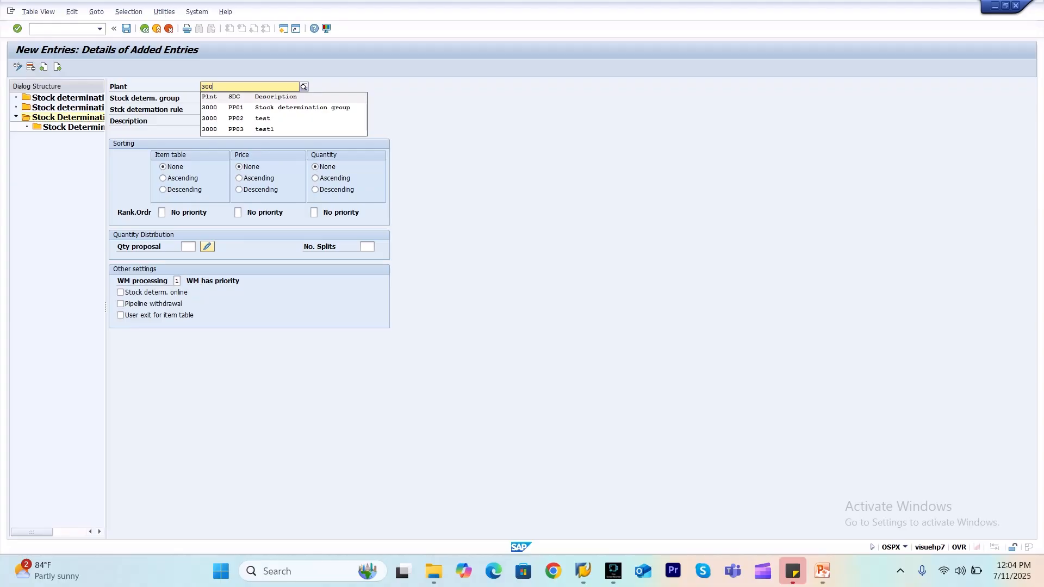
type("0")
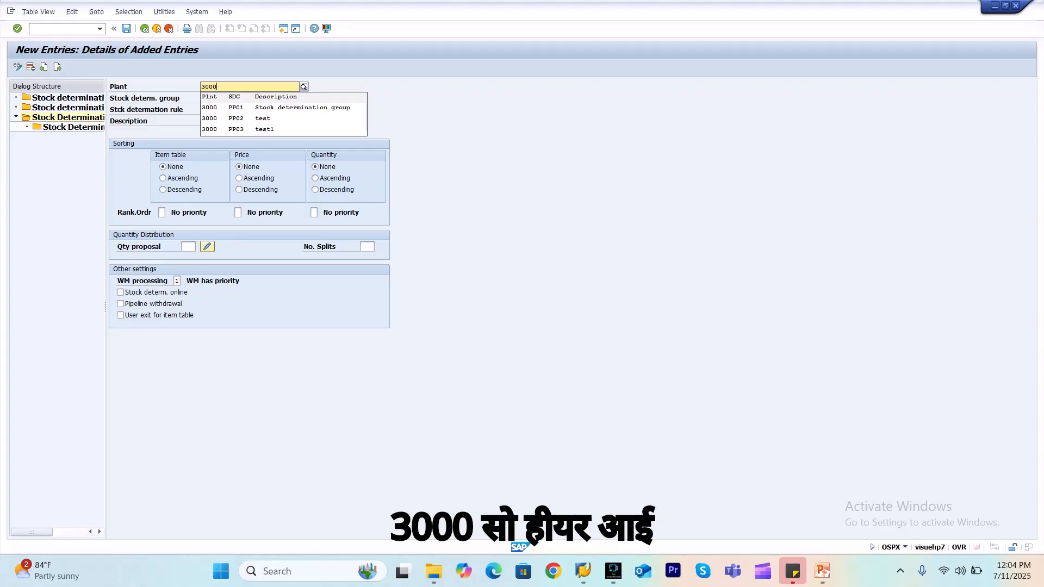
key("Return")
left_click(209, 98)
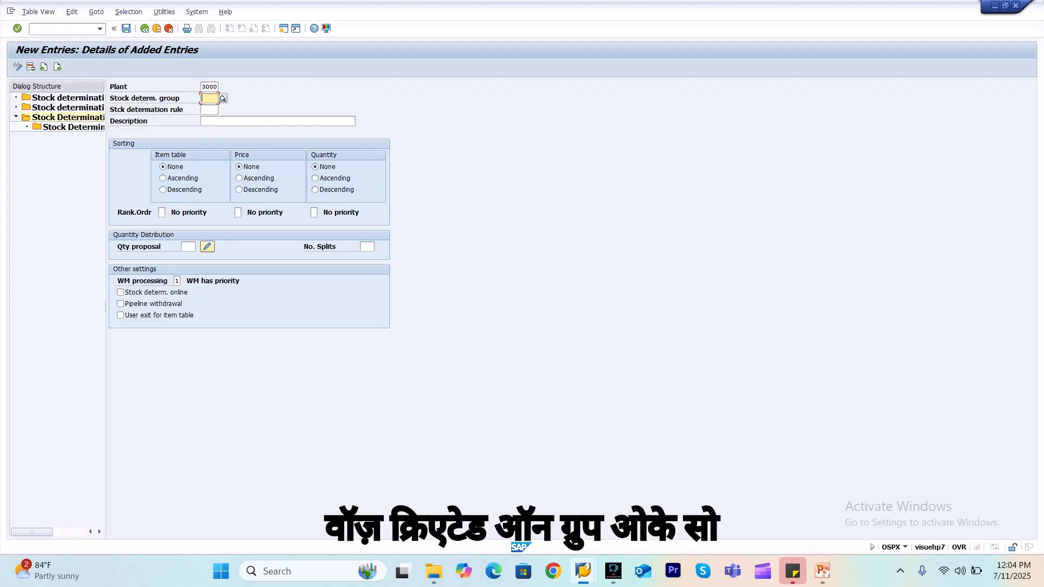
left_click(223, 99)
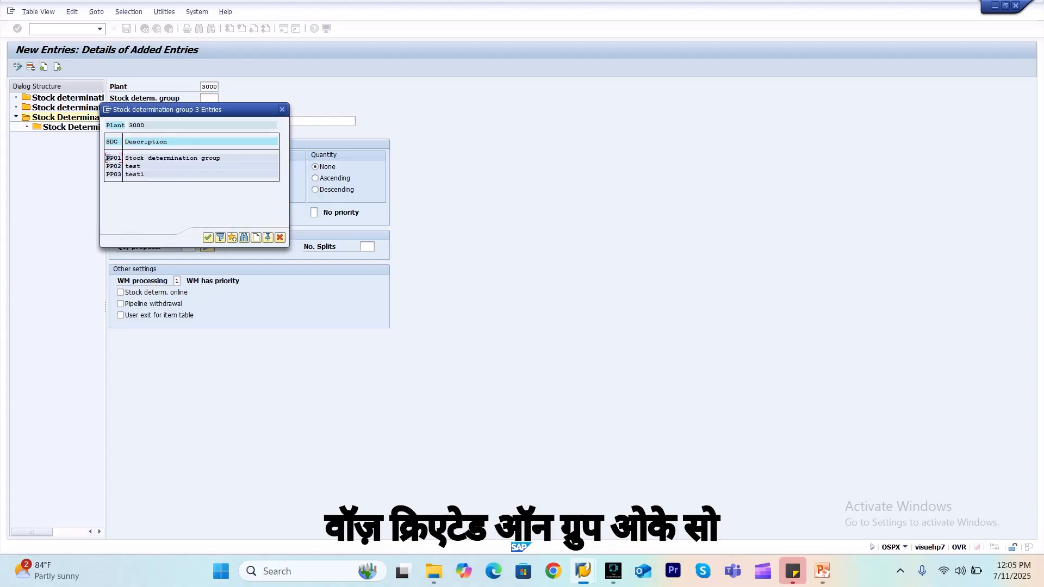
double_click(130, 174)
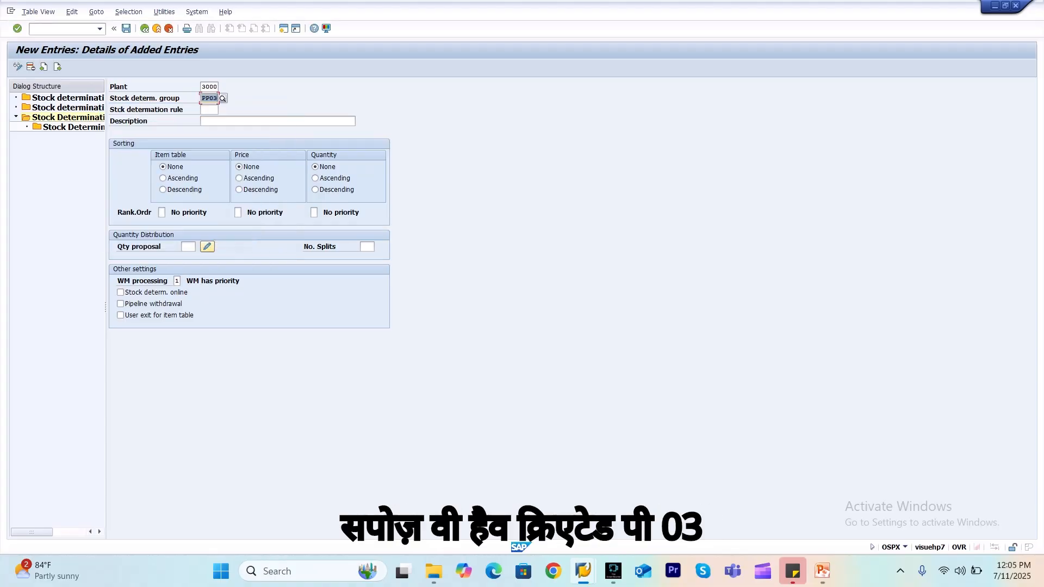
Assign stock determination rule PP05 to the new header entry and validate it
left_click(209, 110)
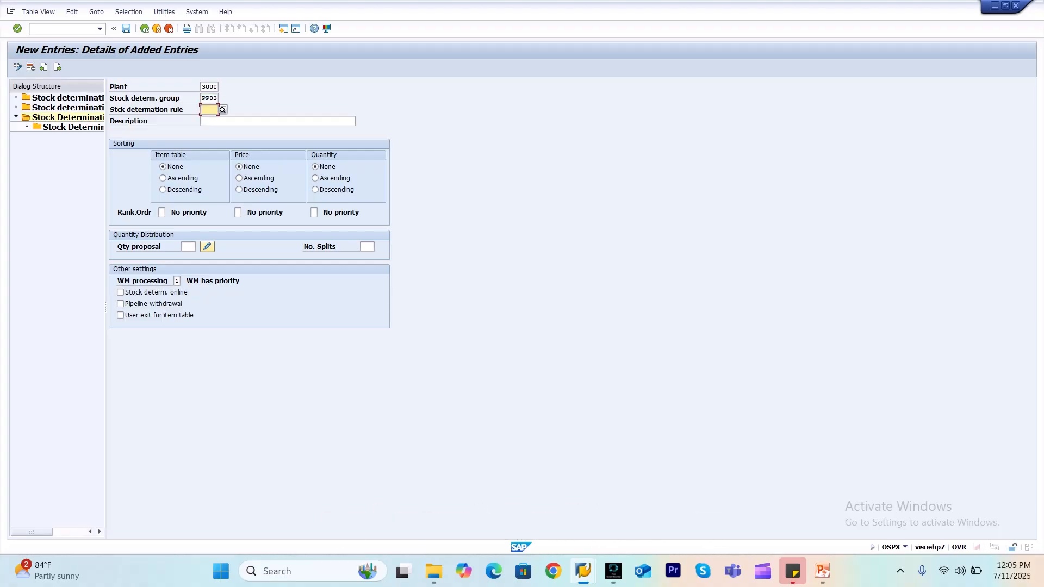
left_click(222, 110)
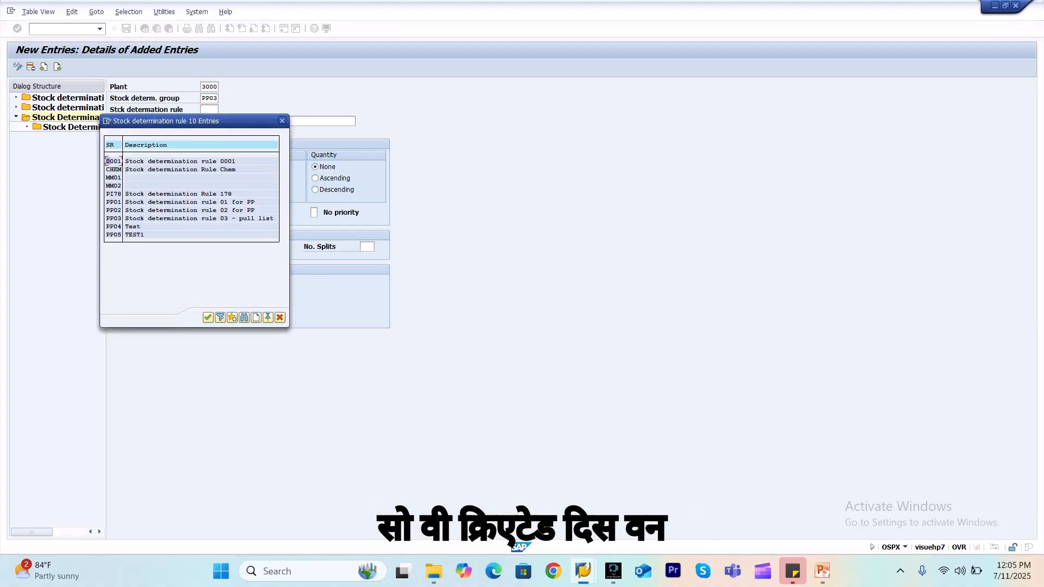
double_click(130, 235)
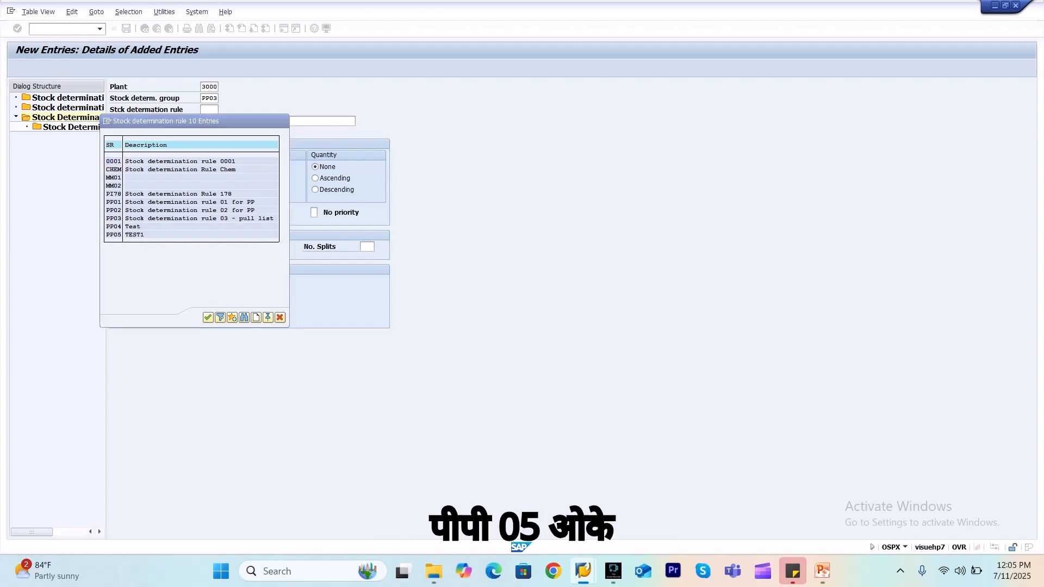
key("Return")
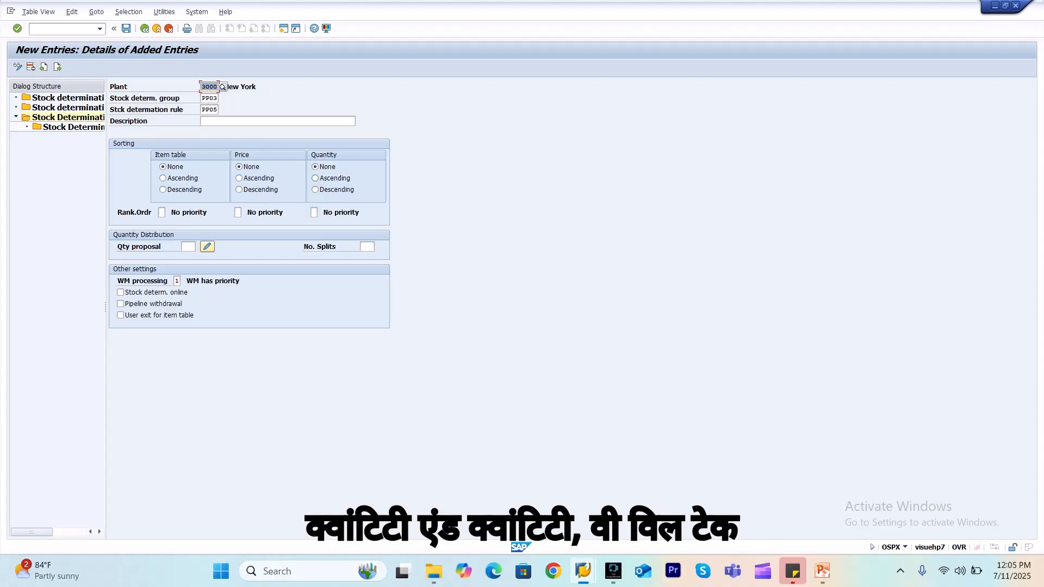
Sort the header entry by quantity in ascending order and set the quantity's rank order to 1
left_click(316, 178)
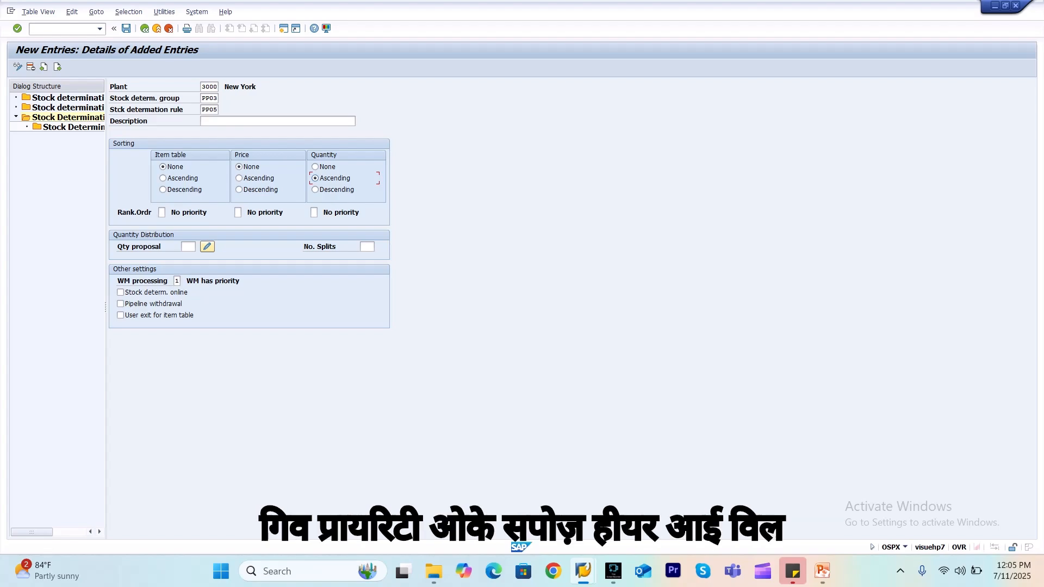
left_click(314, 213)
left_click(321, 213)
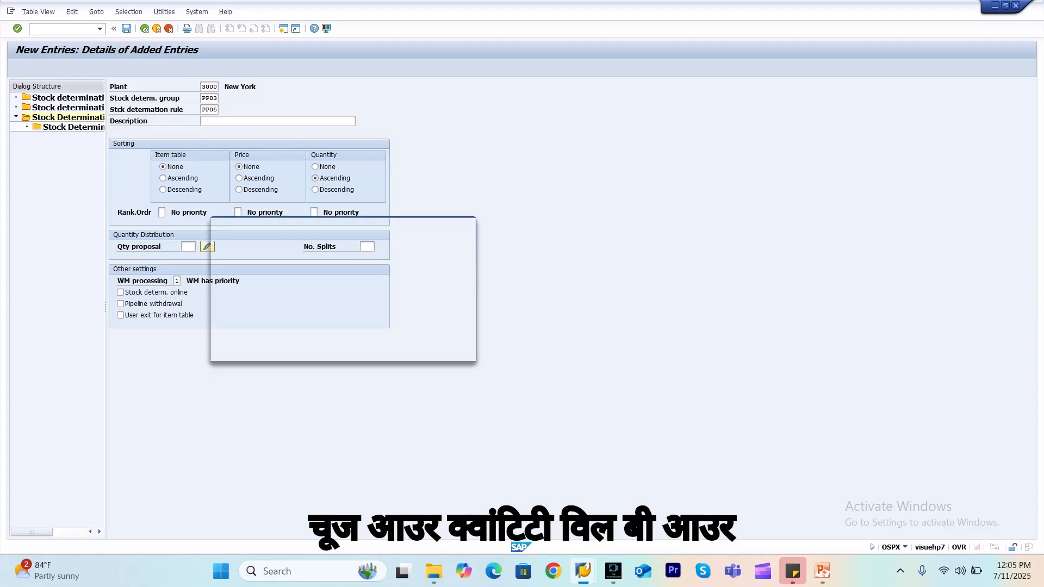
double_click(264, 271)
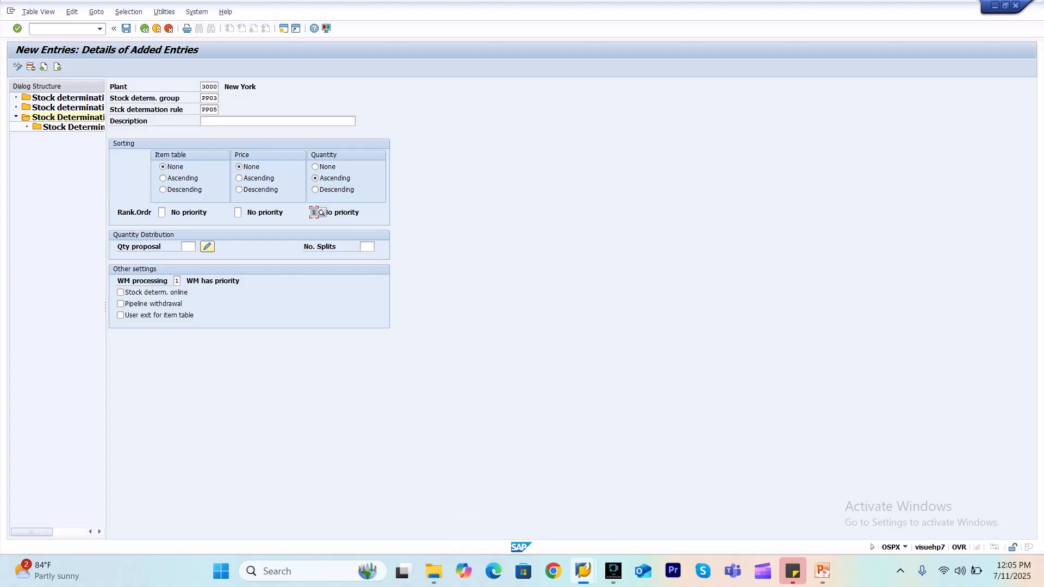
Review the available quantity proposal routines and WM processing options for the header entry
left_click(188, 247)
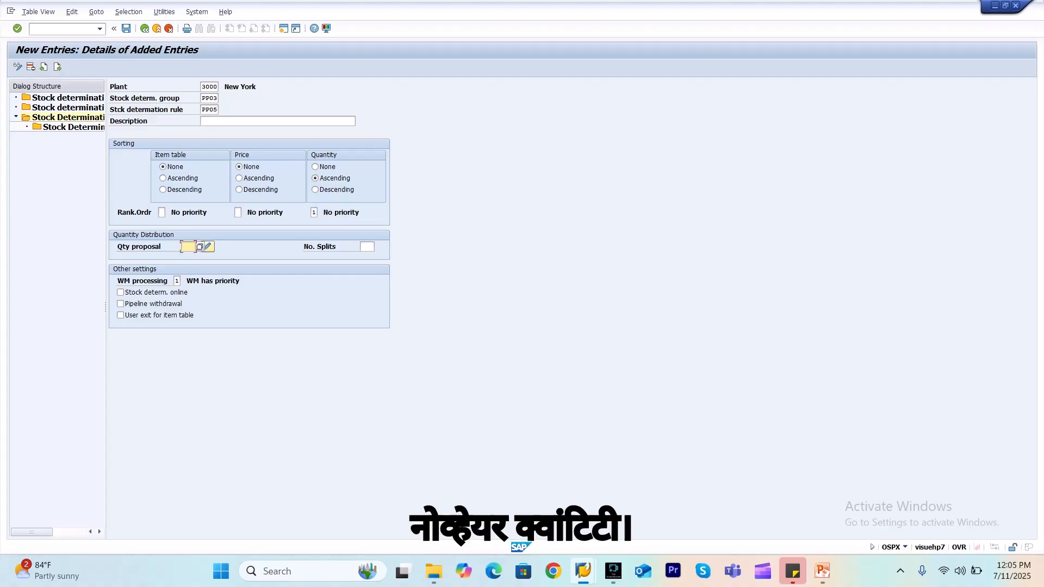
key("F4")
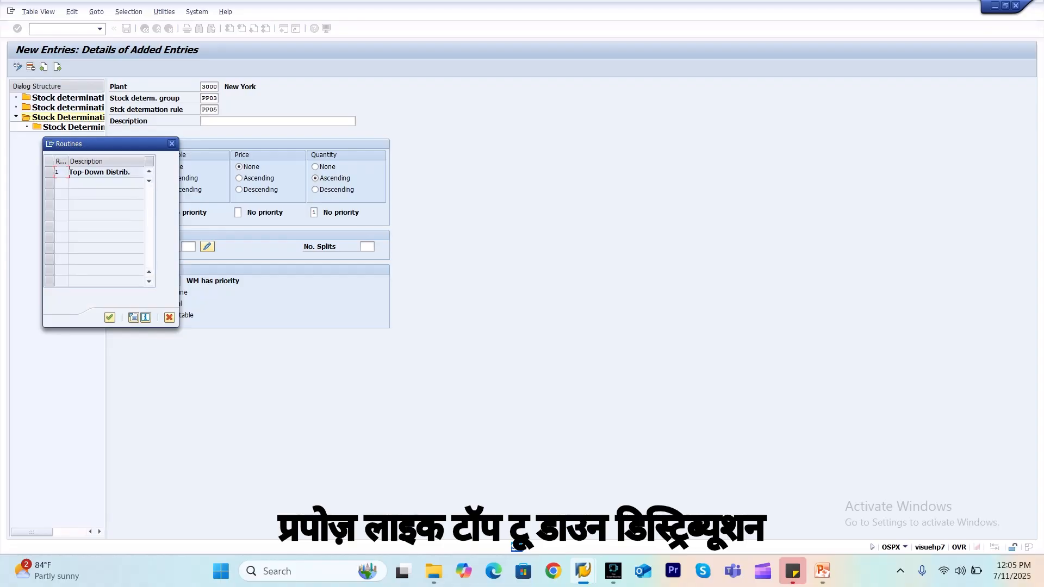
key("Escape")
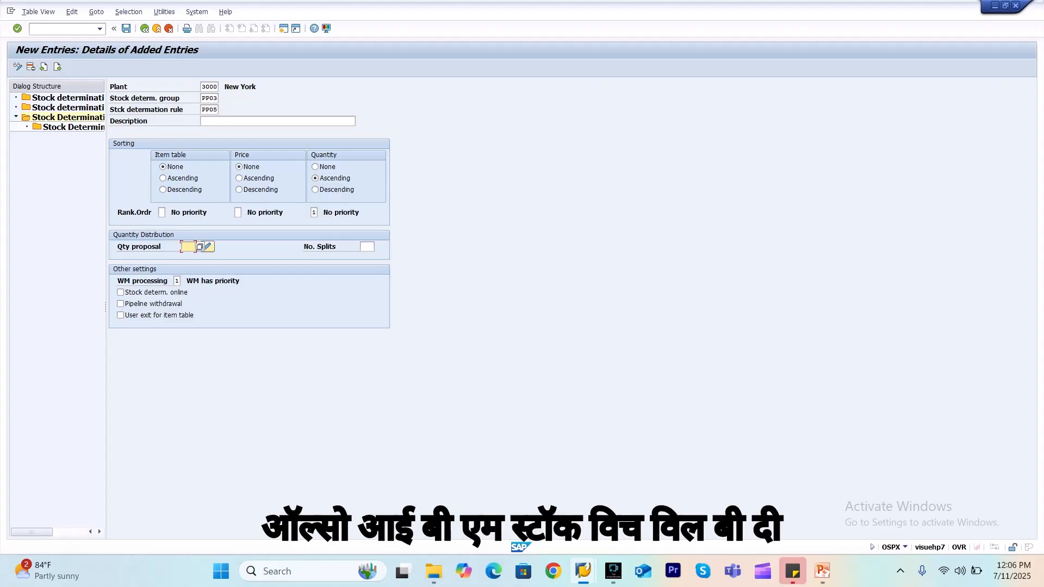
left_click(177, 281)
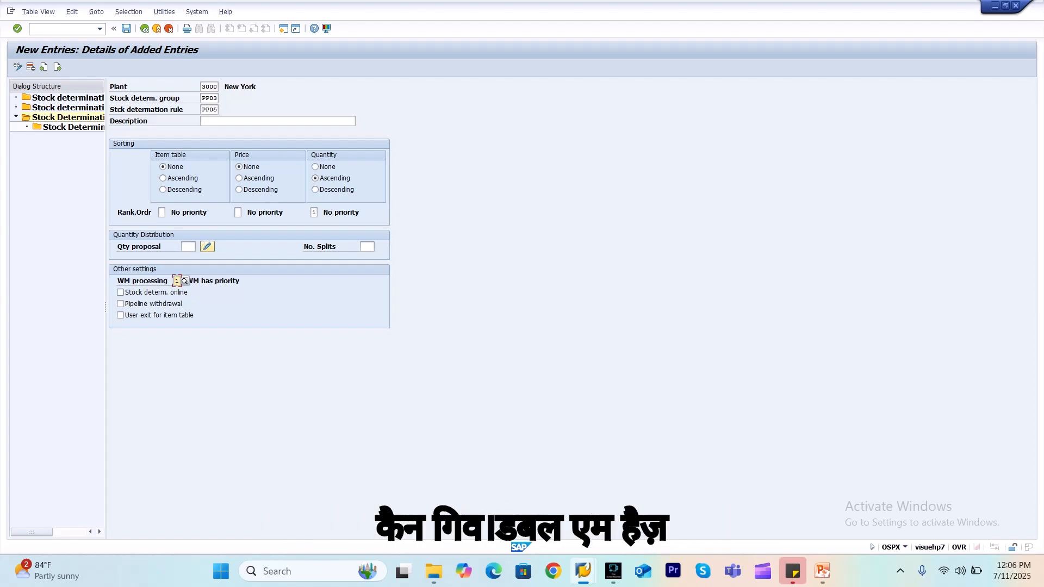
key("F4")
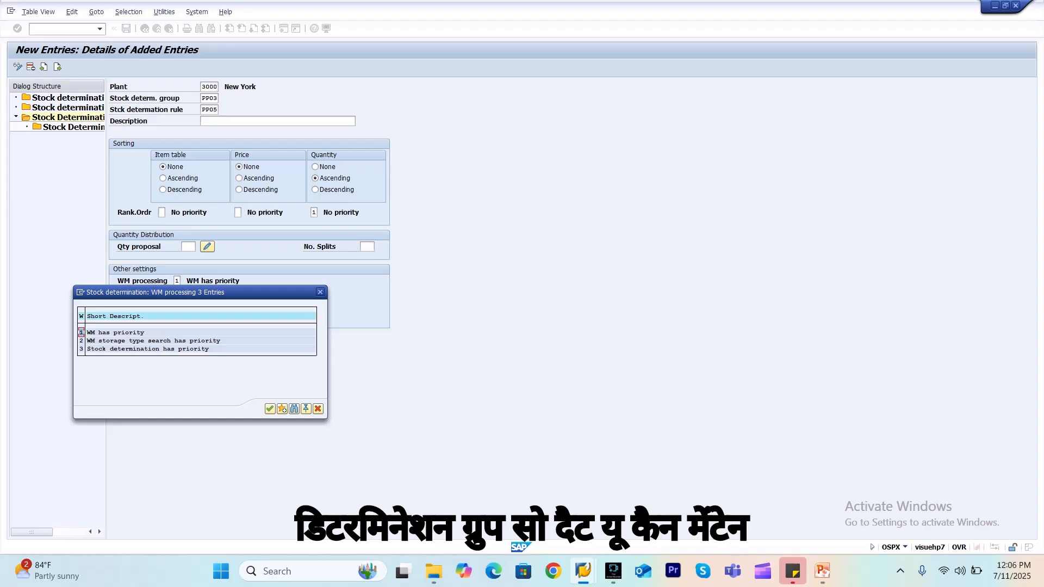
left_click(320, 292)
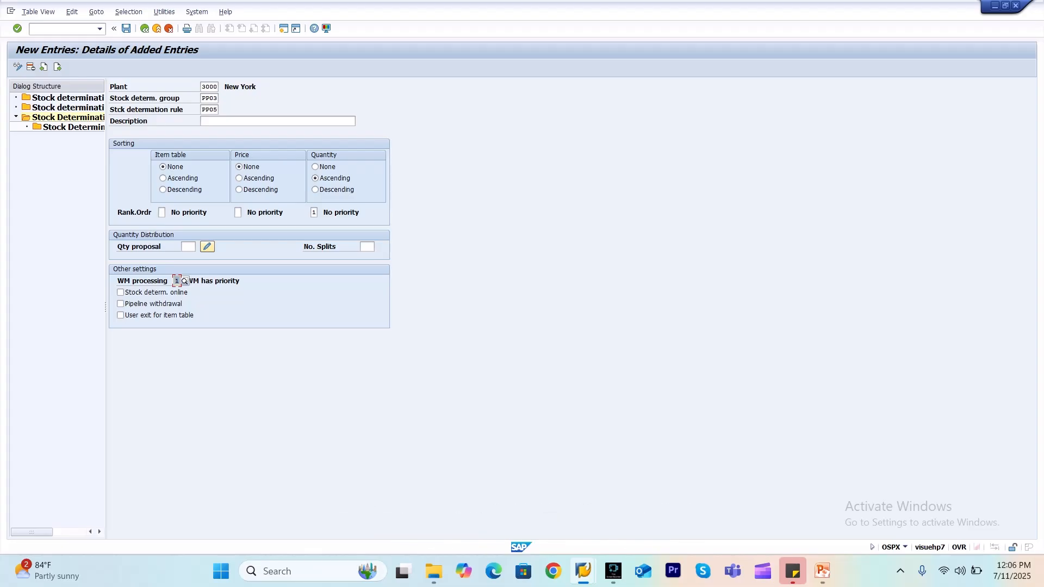
Save the header entry and start new entries in its Stock Determination Item Table
key("ctrl+s")
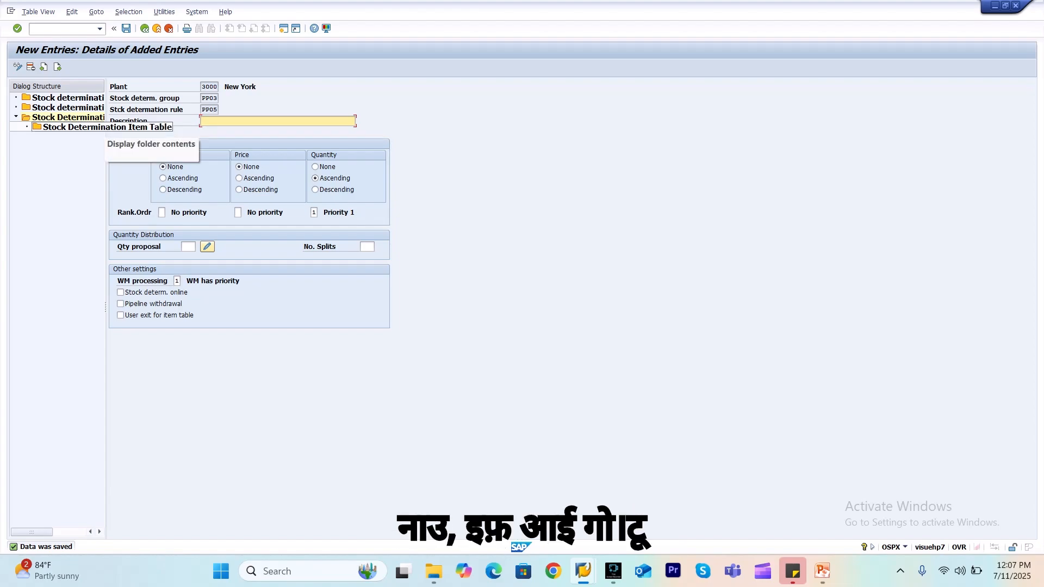
double_click(98, 127)
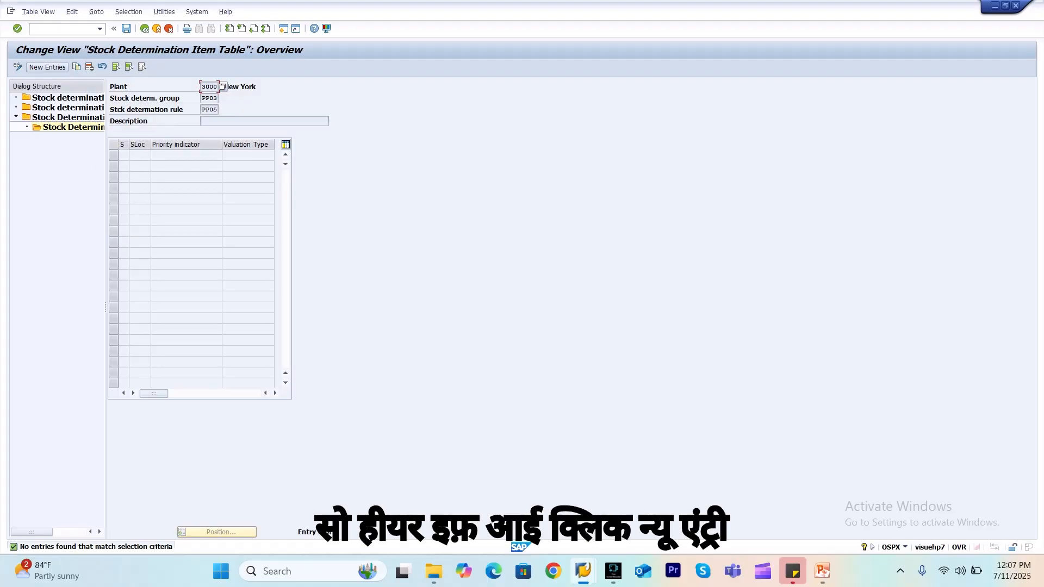
left_click(48, 67)
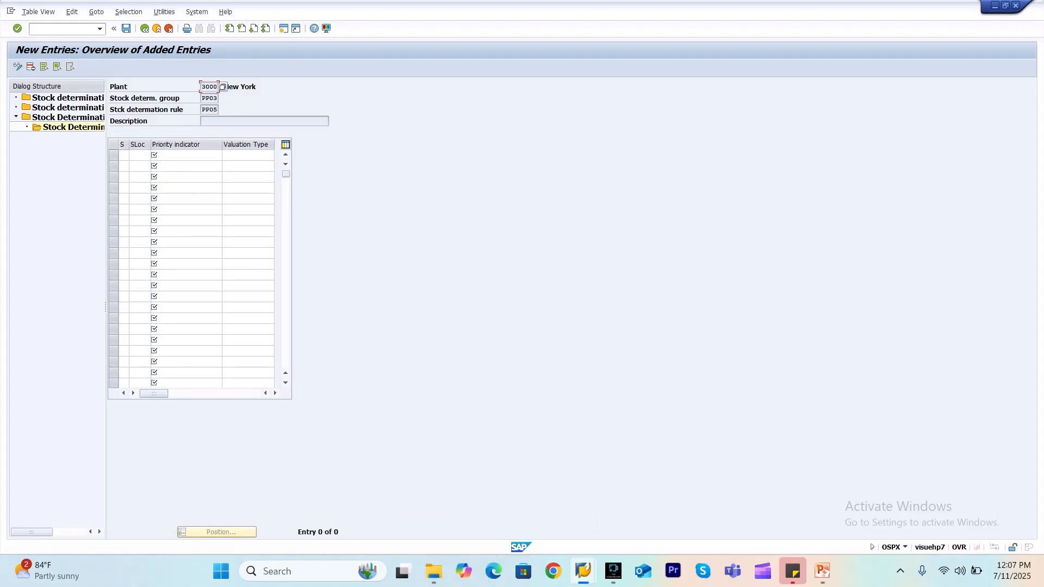
Add an item for unrestricted company's own stock (F) at storage location SL01 with priority indicator 1
left_click(124, 155)
left_click(133, 156)
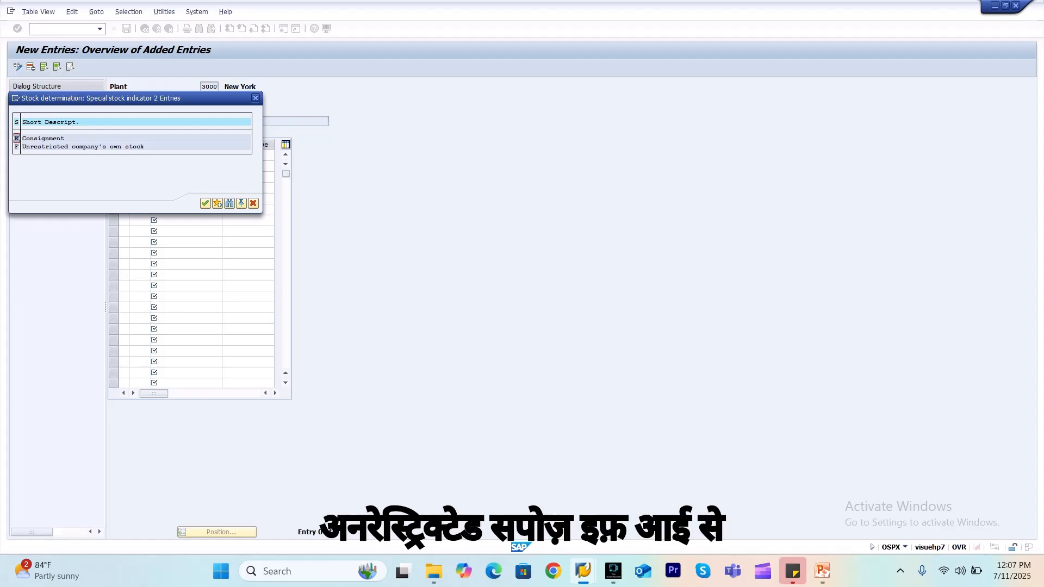
double_click(82, 147)
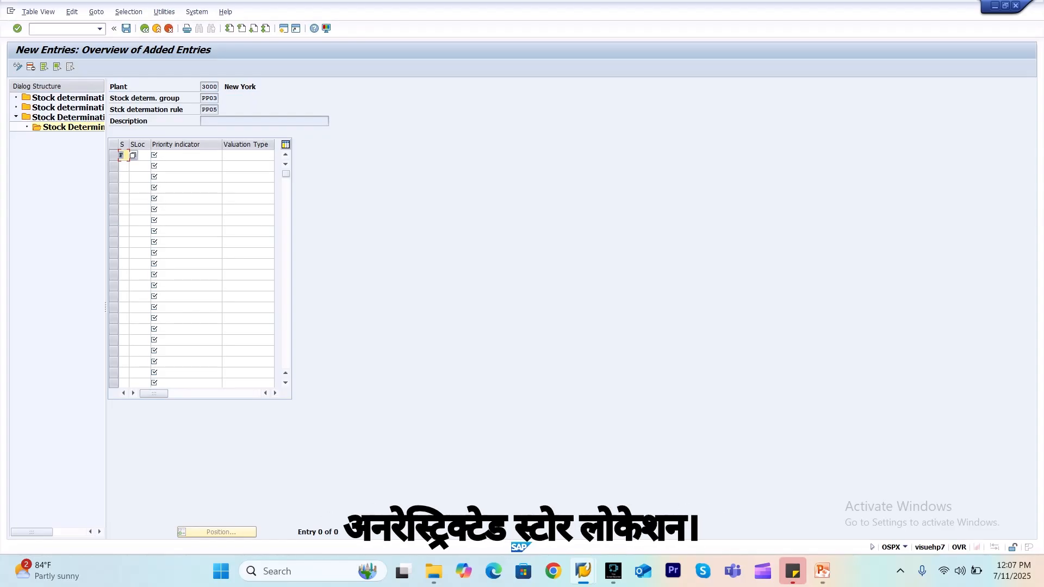
left_click(140, 155)
type("SL01")
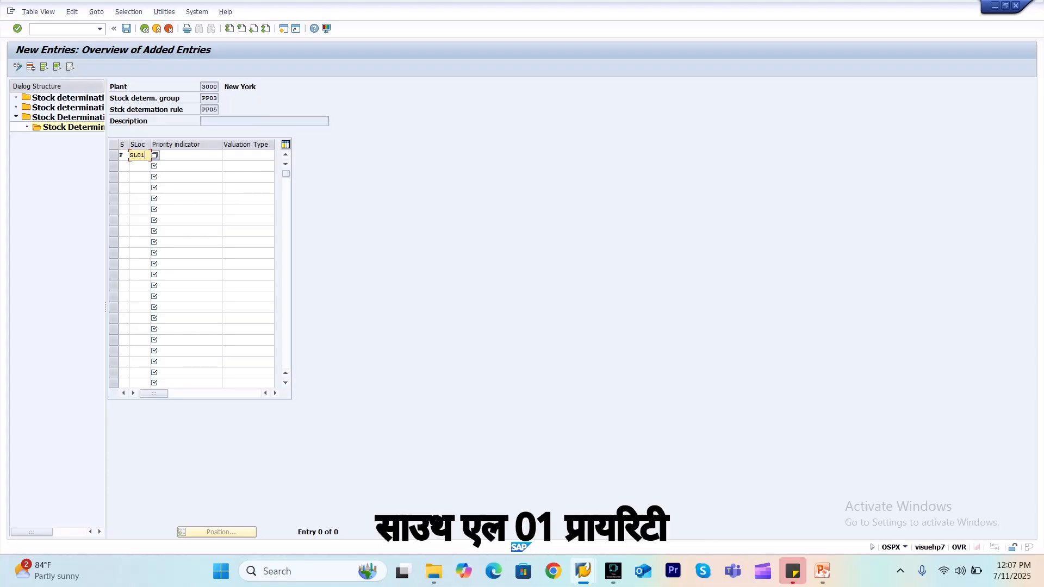
left_click(186, 156)
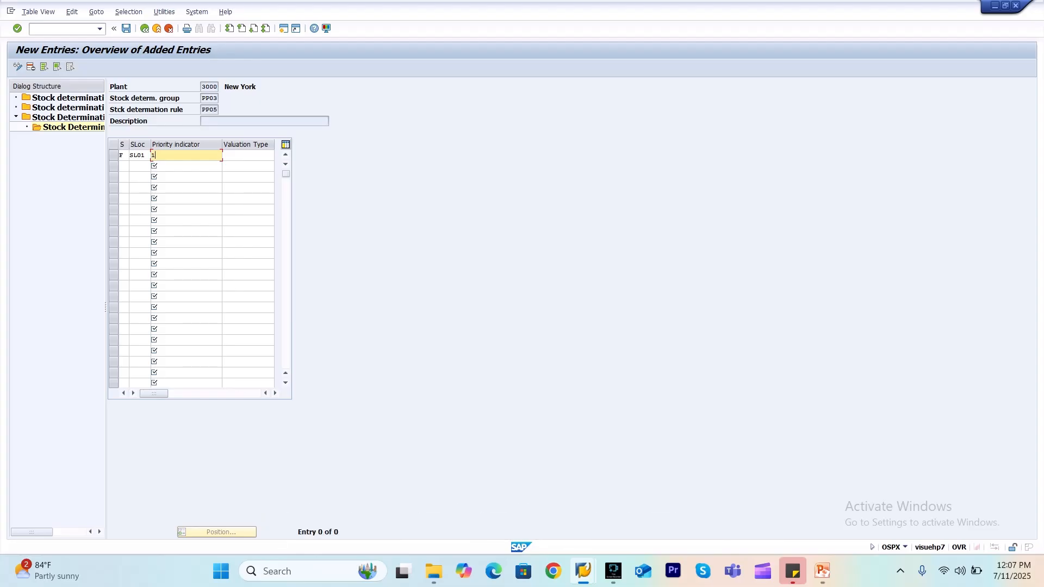
Add a second item for consignment stock (K) at storage location SL01 with priority indicator 2
left_click(124, 166)
left_click(133, 166)
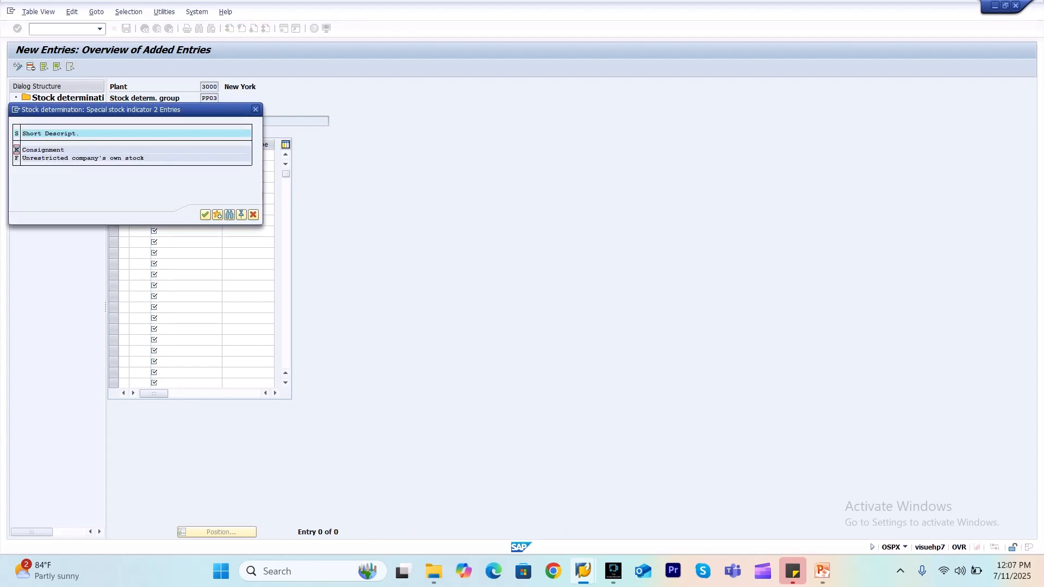
left_click(51, 149)
double_click(50, 149)
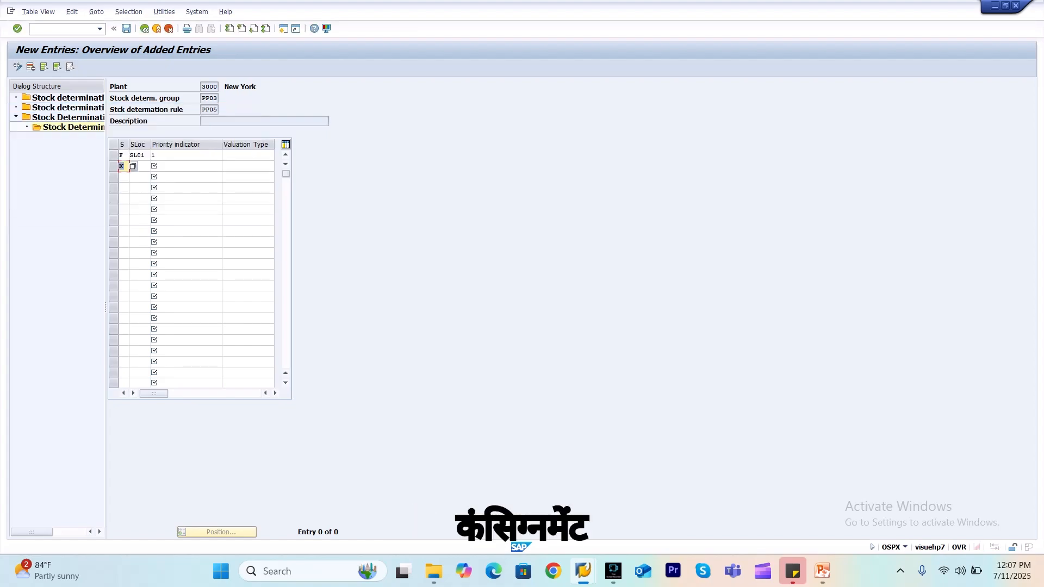
left_click(142, 166)
type("S")
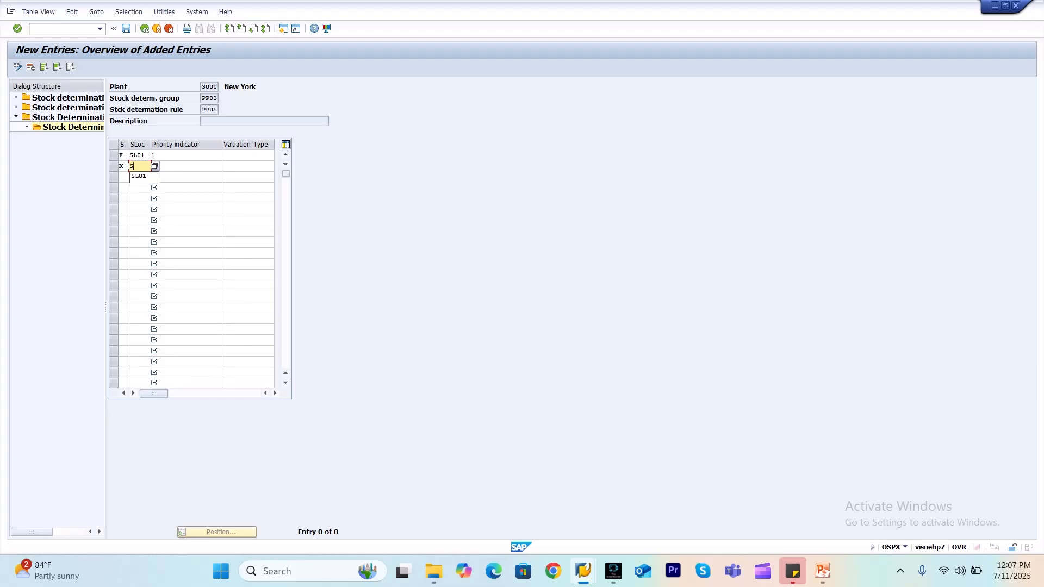
type("L01")
left_click(172, 166)
type("2")
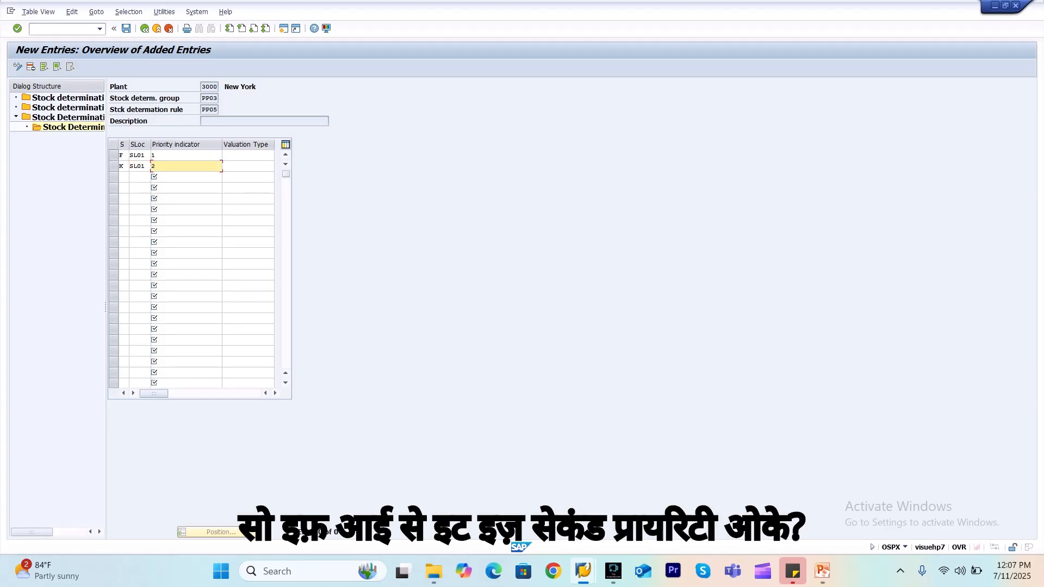
Examine the selectable valuation types and recheck the stock indicator and storage location of the first item
left_click(248, 166)
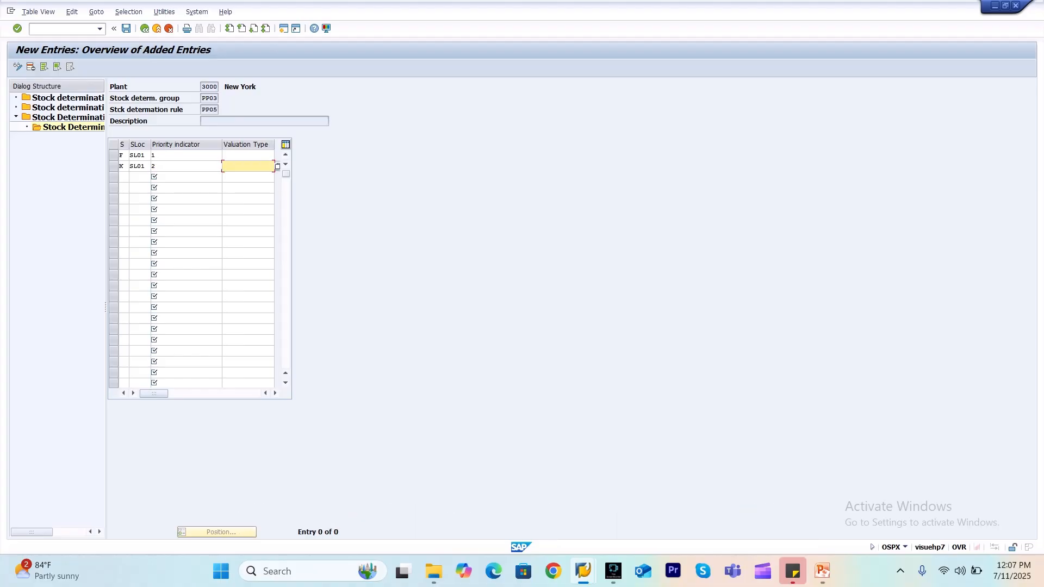
key("F4")
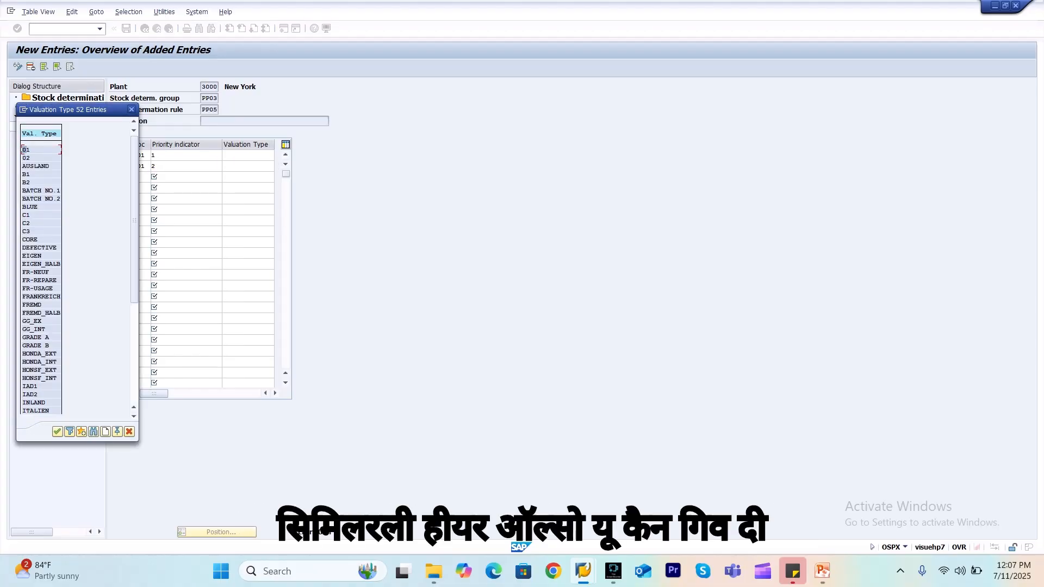
left_click(132, 109)
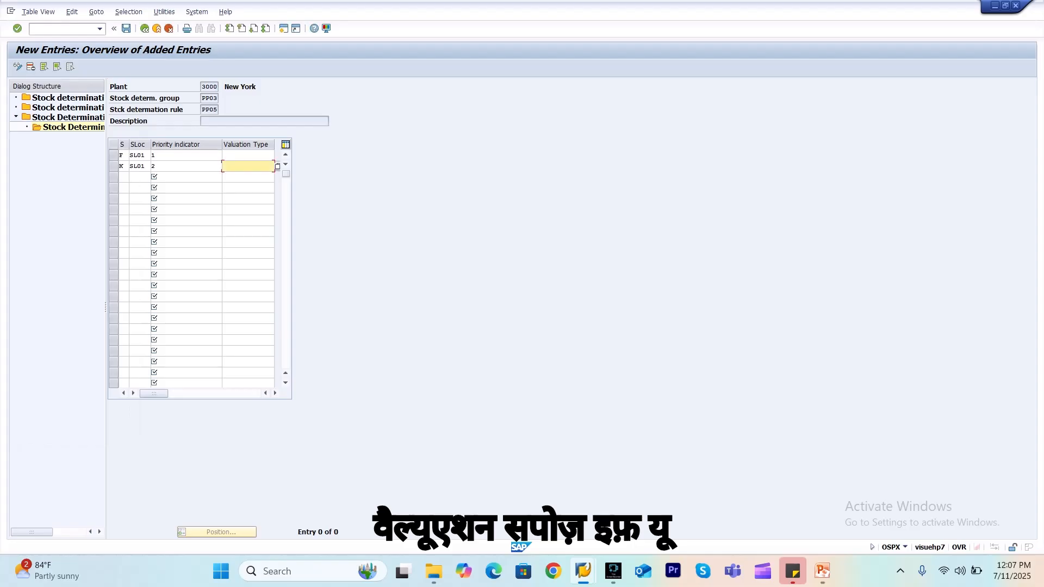
left_click(247, 156)
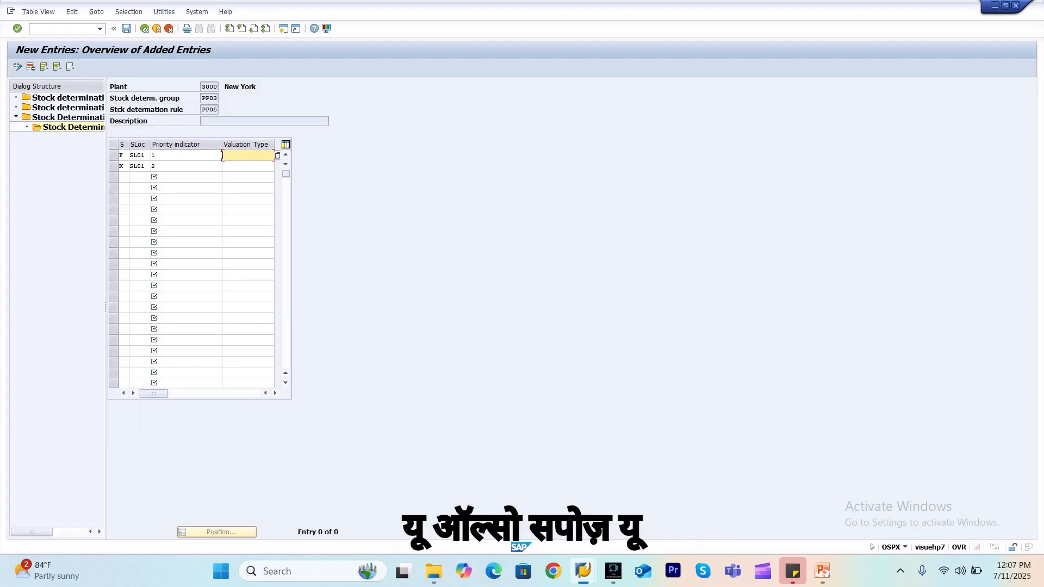
left_click(124, 156)
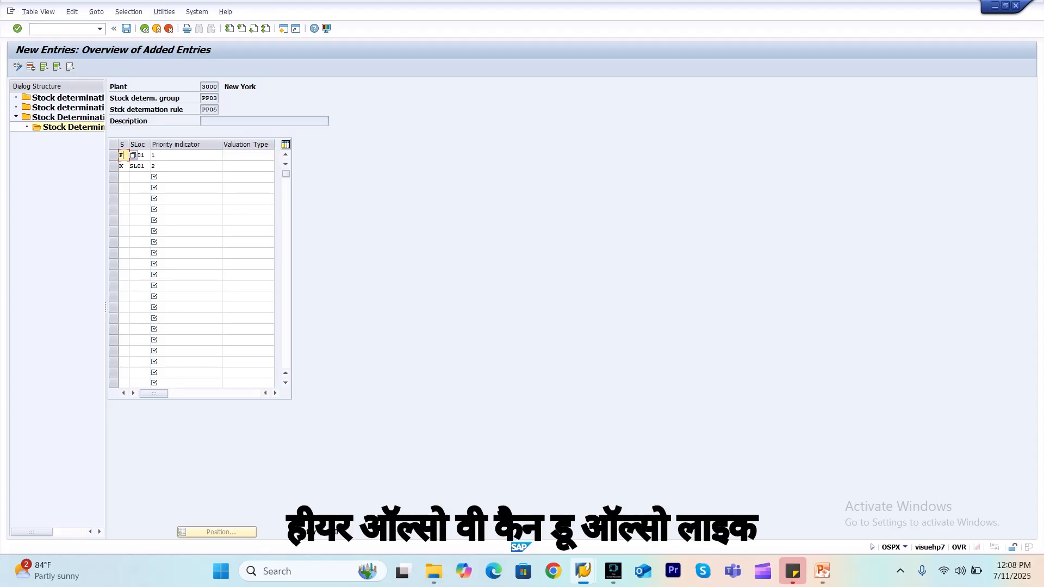
left_click(141, 156)
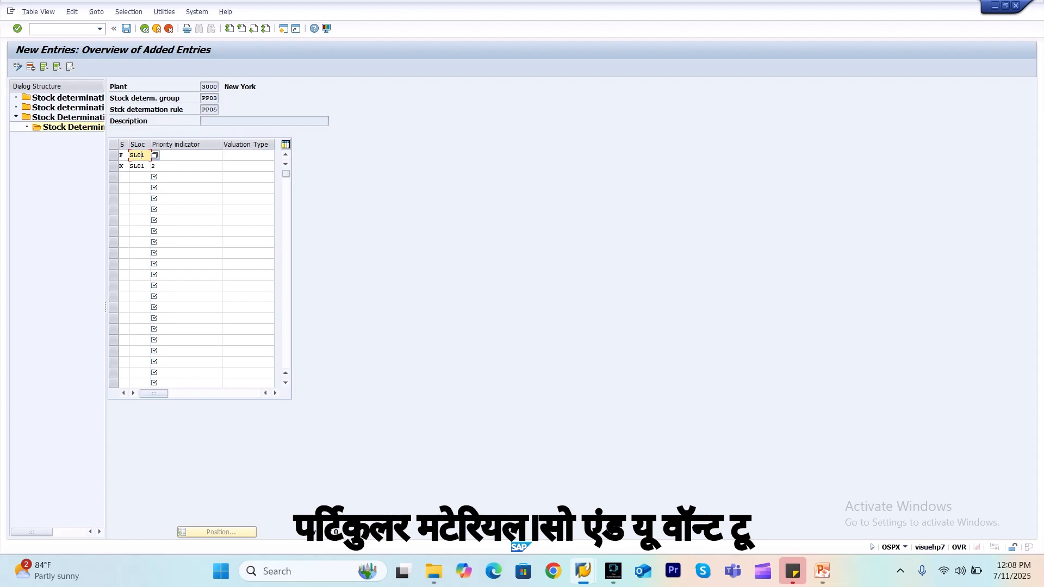
left_click(127, 156)
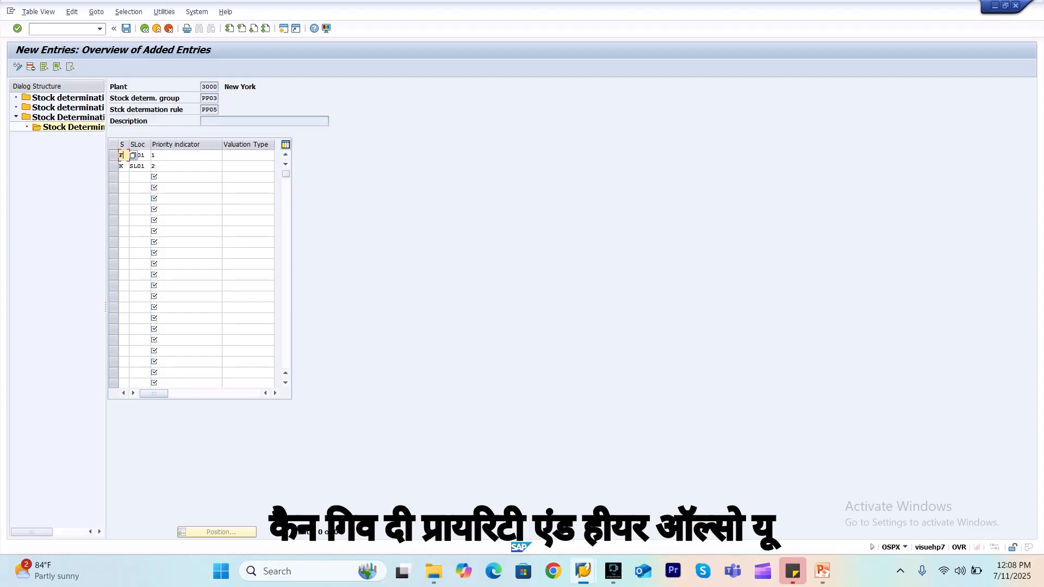
left_click(248, 156)
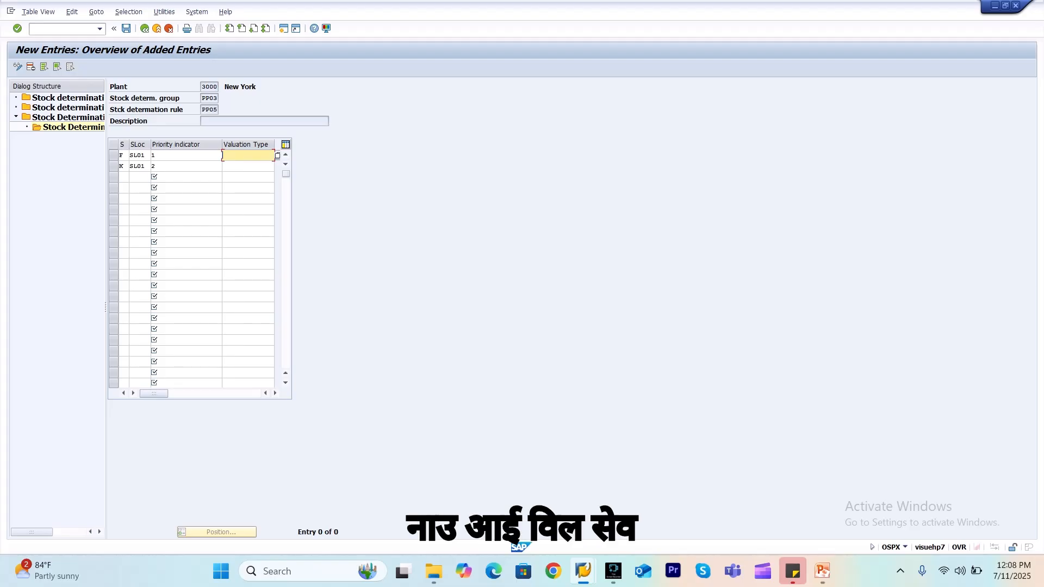
Save the two item entries and go back through the header table to the new stock determination group entry
key("ctrl+s")
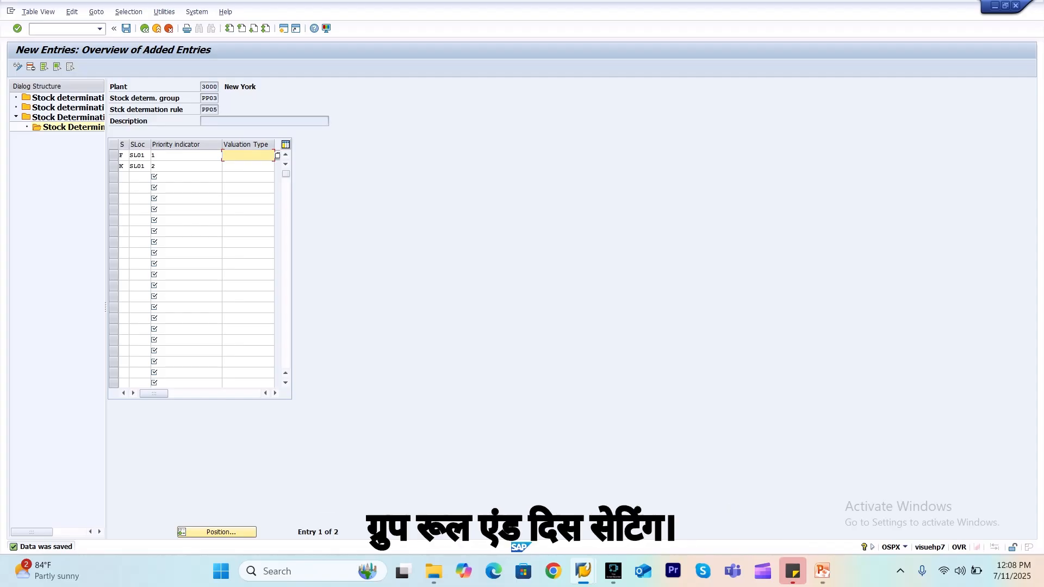
left_click(144, 28)
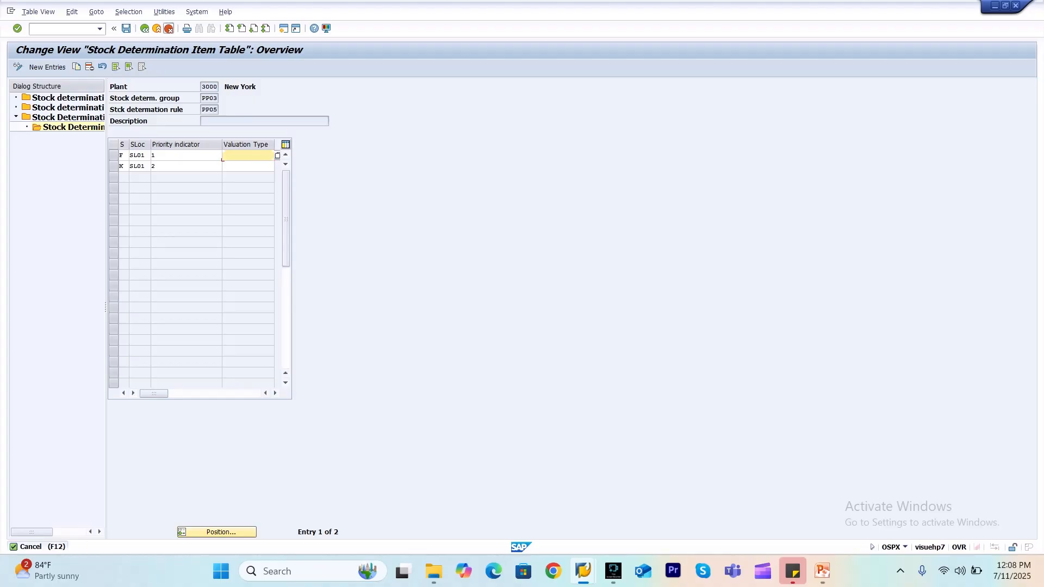
left_click(169, 29)
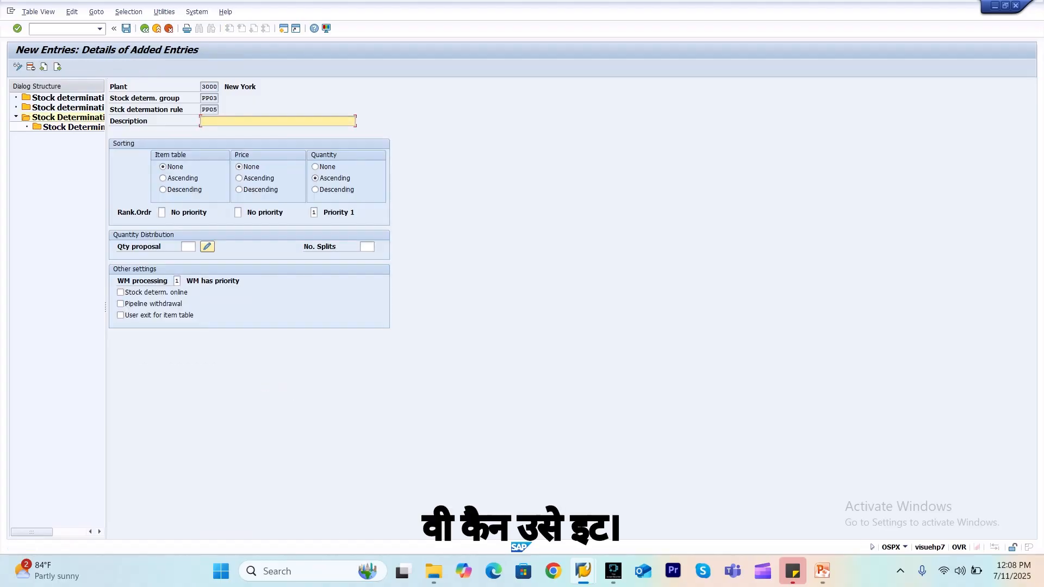
left_click(144, 28)
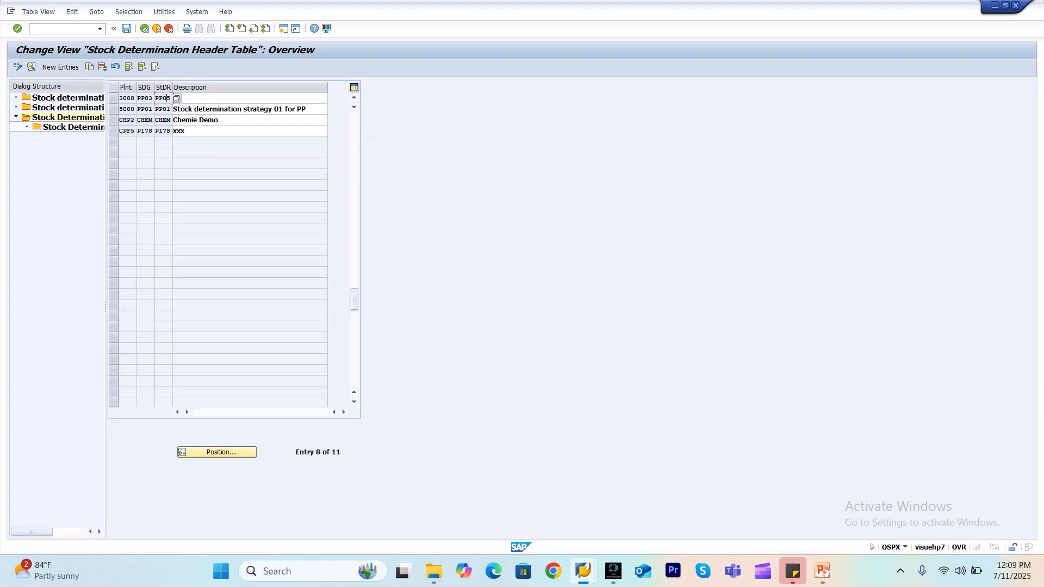
left_click(144, 28)
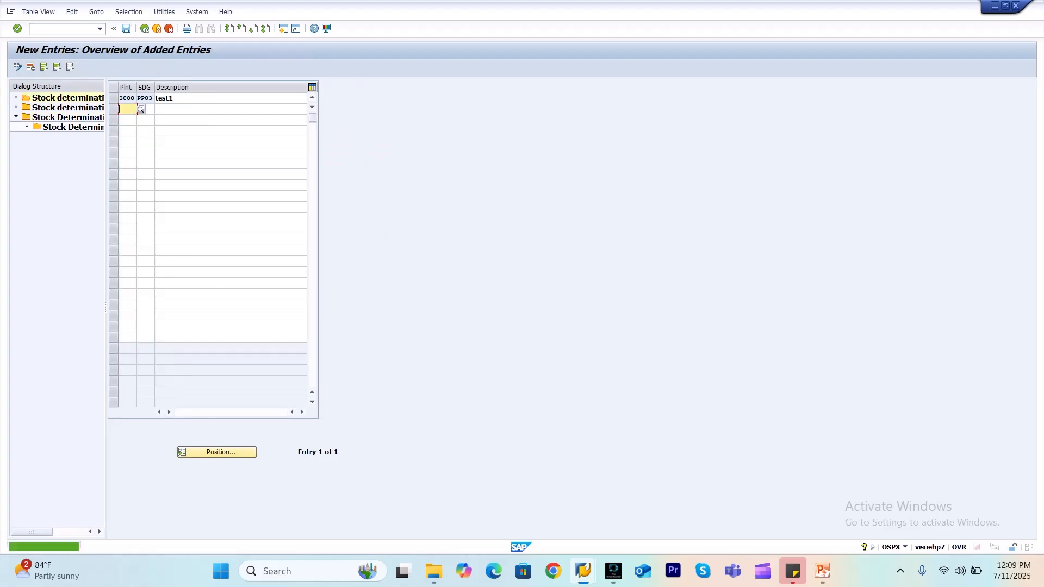
left_click(126, 28)
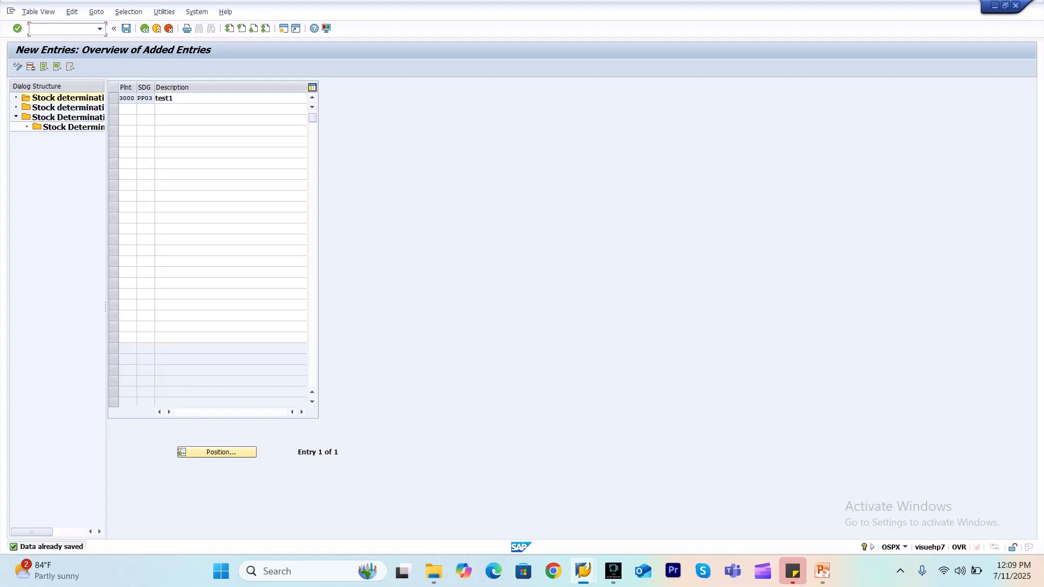
Restart the OSPX transaction and select the stock determination group PP03 entry for plant 3000
type("/nospx")
key("Return")
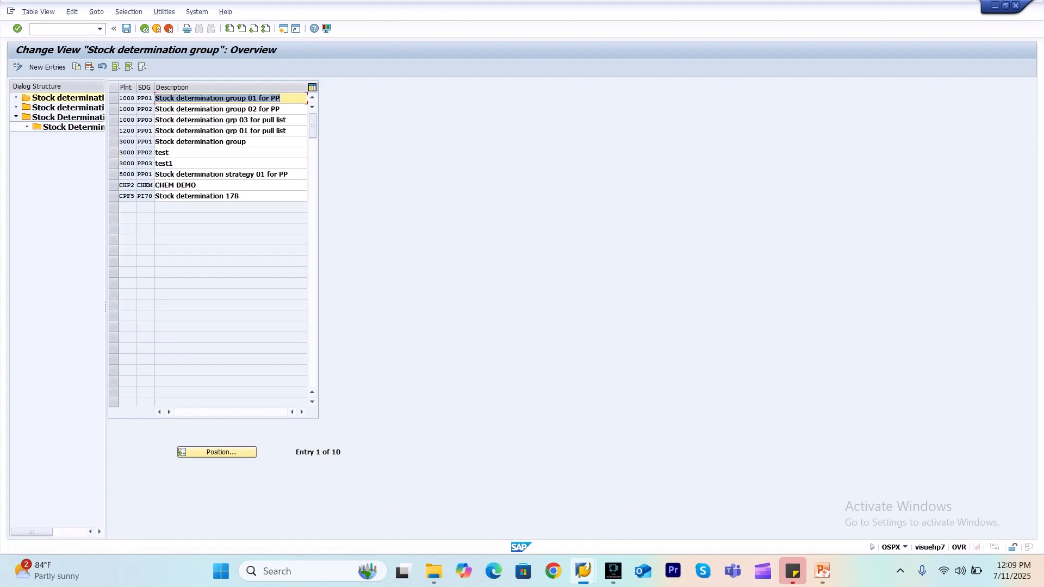
left_click(173, 164)
left_click(113, 163)
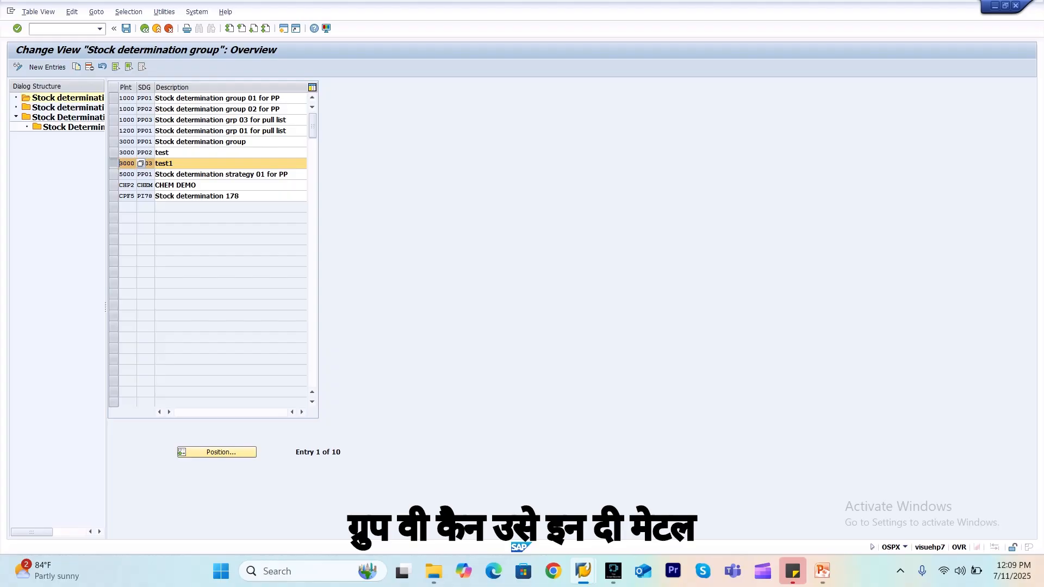
Switch to the material master of CGPASTE and assign stock determination group PP03 in its MRP 2 data
key("alt+Tab")
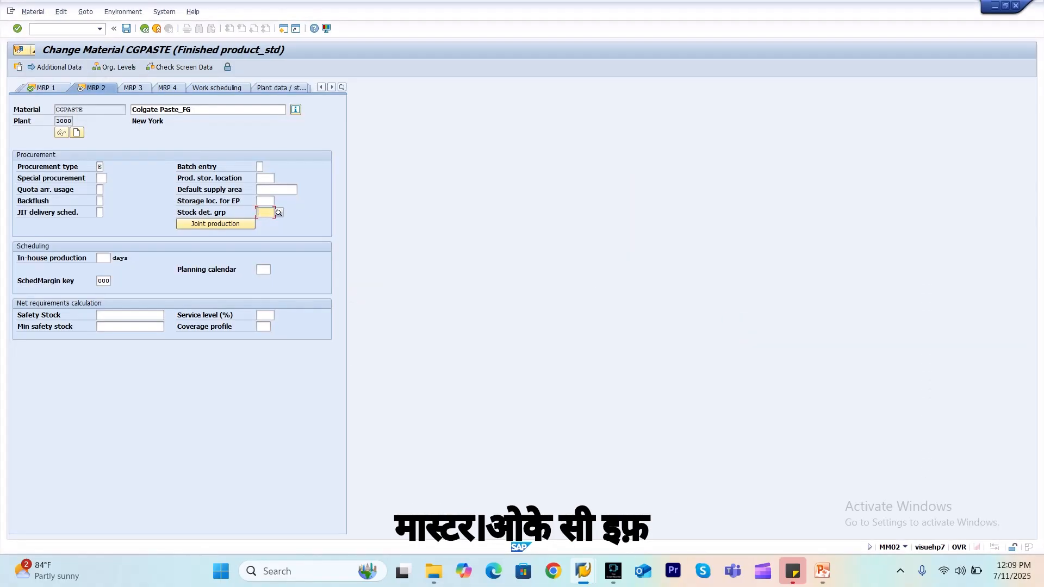
key("F4")
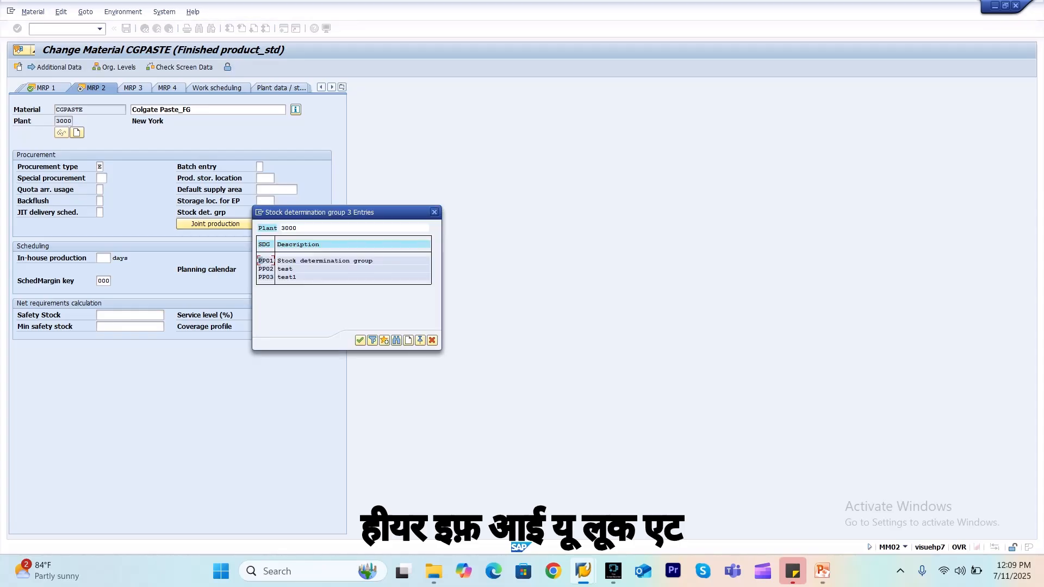
left_click(268, 277)
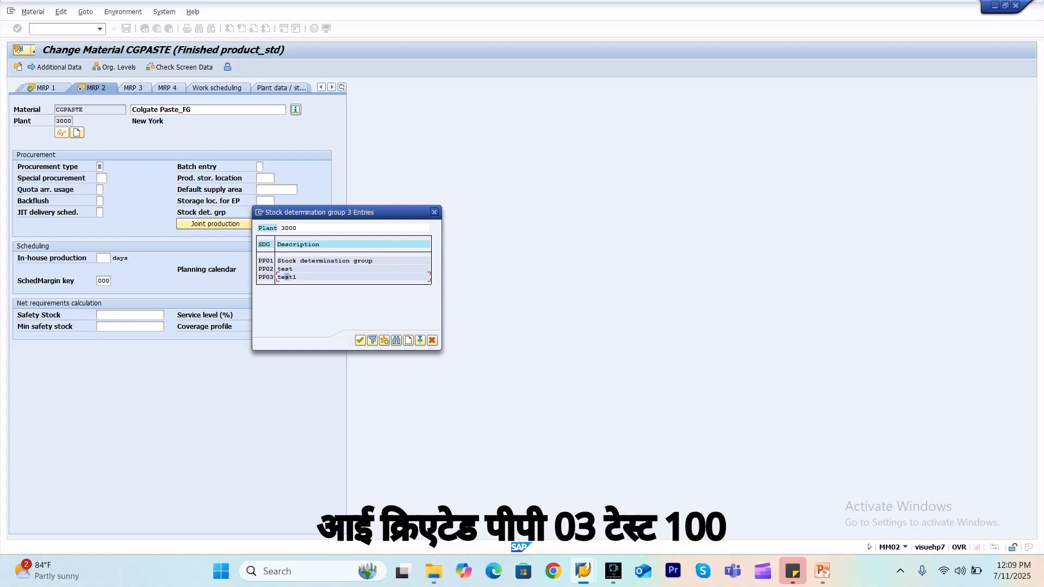
key("Return")
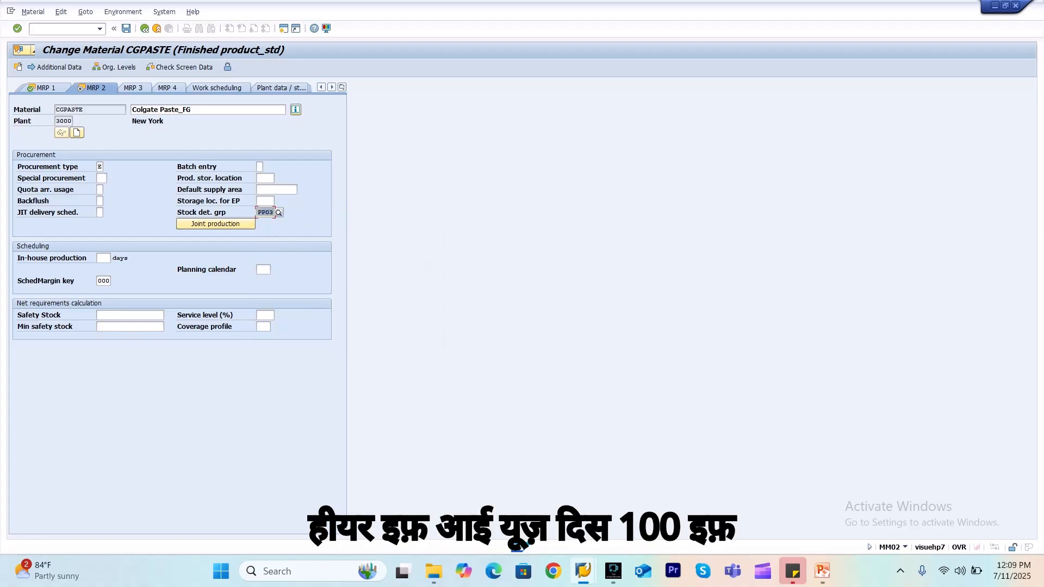
Start the SPRO transaction from the stock determination session and display the SAP Reference IMG
left_click(125, 109)
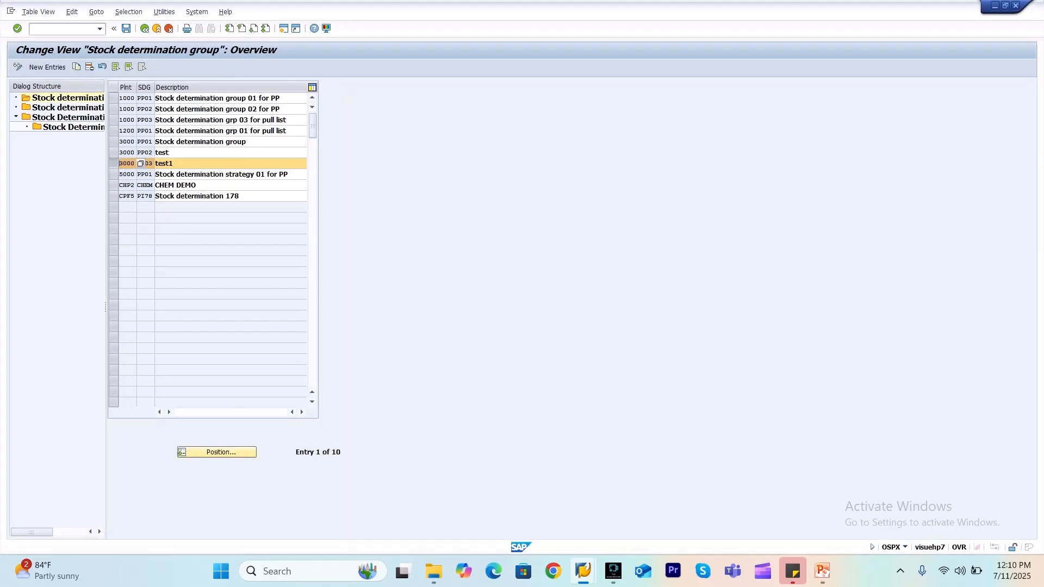
type("/nspro")
key("Return")
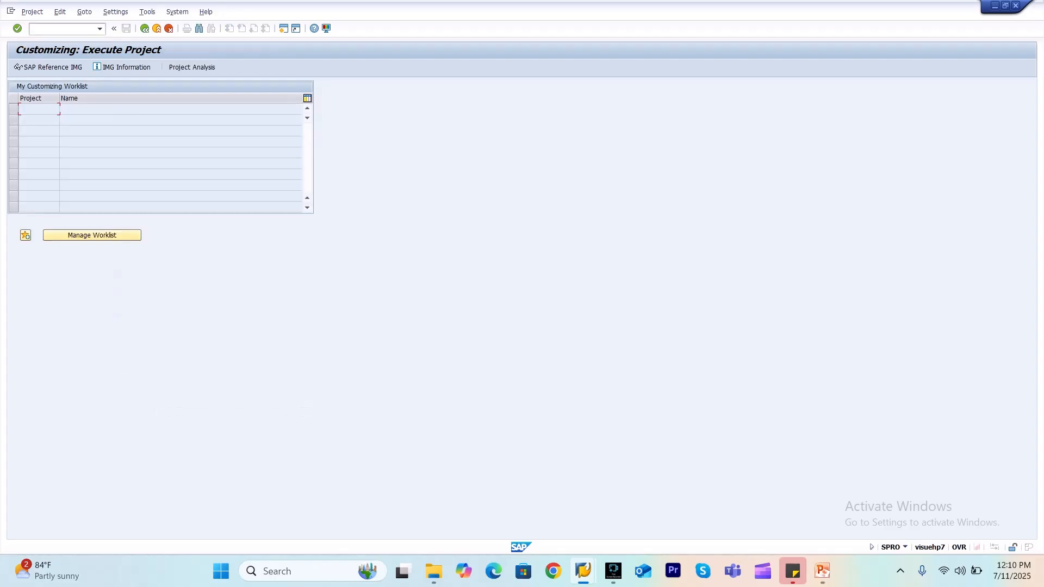
left_click(17, 67)
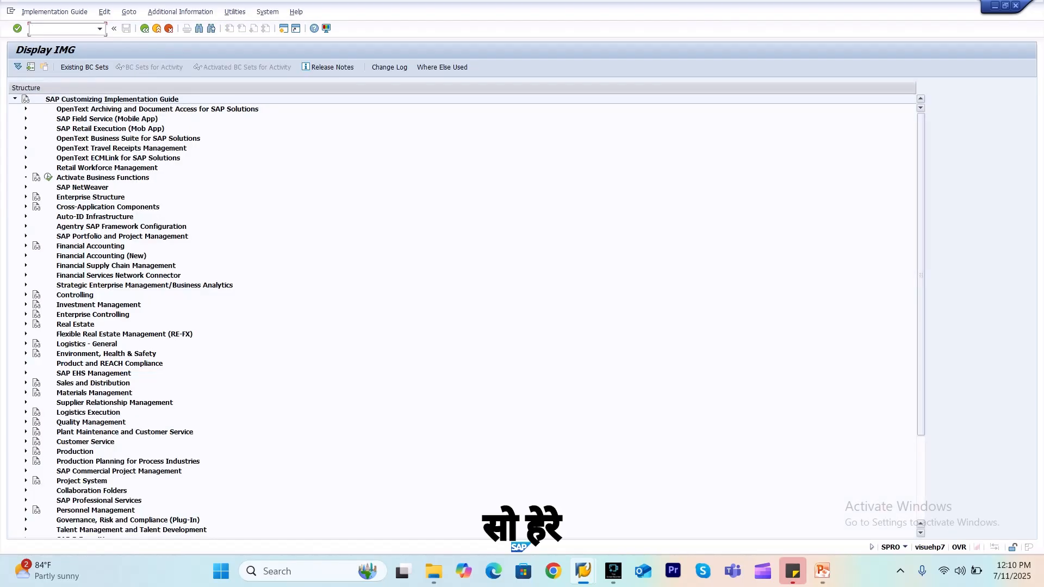
Expand Repetitive Manufacturing under Production, including its Control node, and open the overall maintenance of repetitive manufacturing profiles
scroll(462, 316, "down", 4)
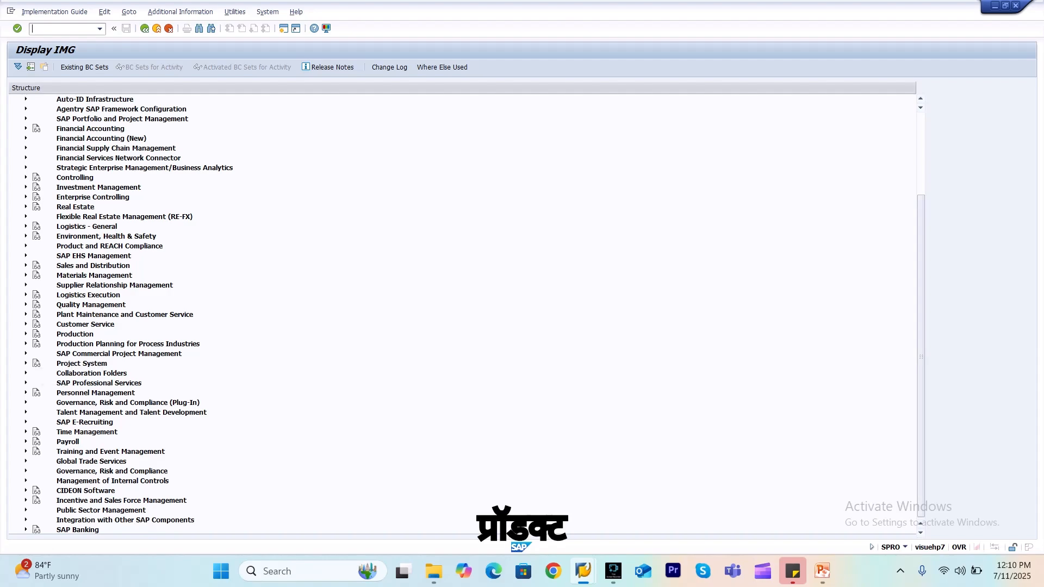
left_click(26, 334)
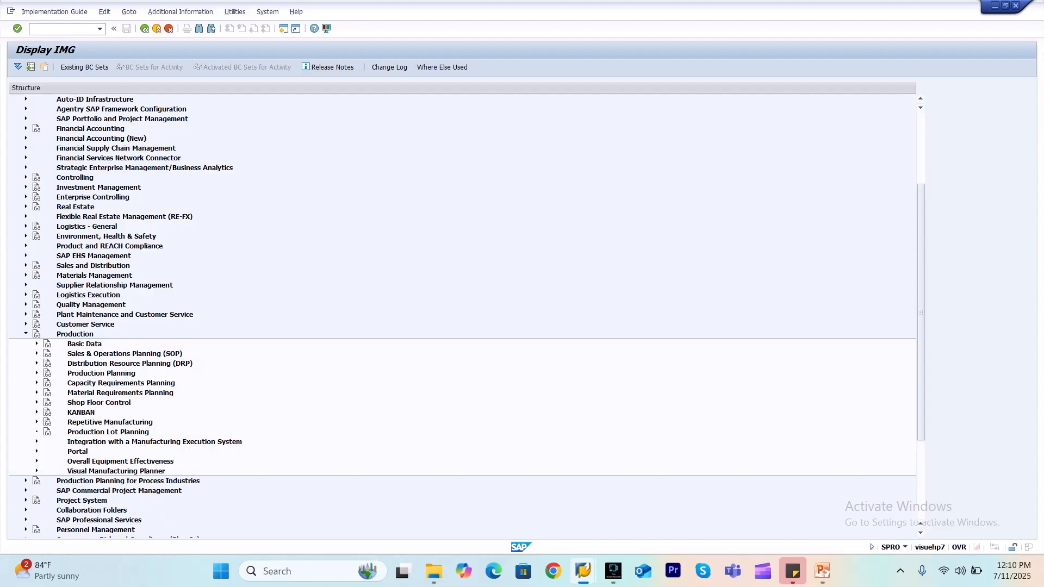
left_click(36, 422)
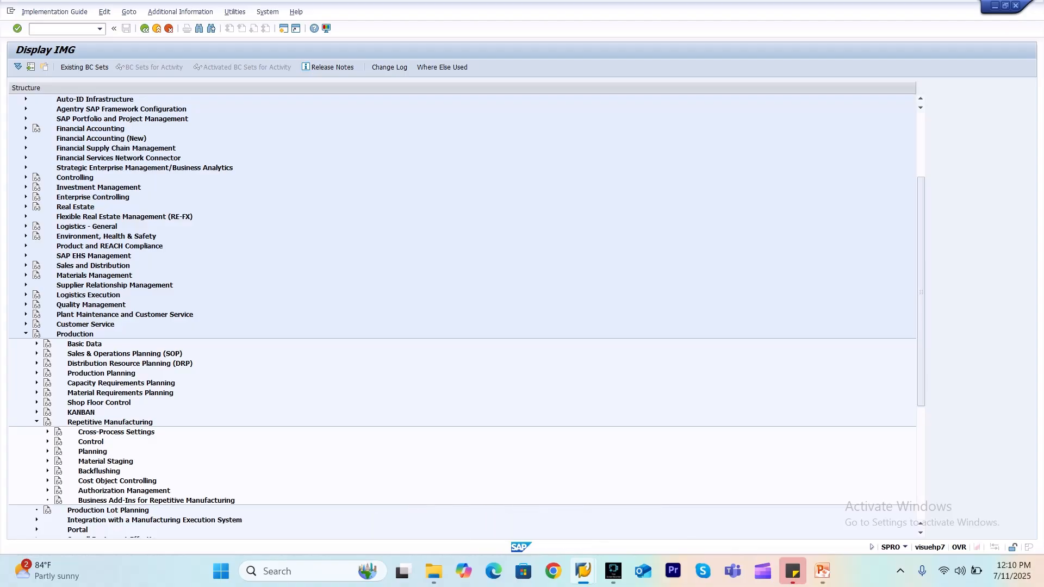
left_click(47, 431)
left_click(47, 431)
left_click(47, 442)
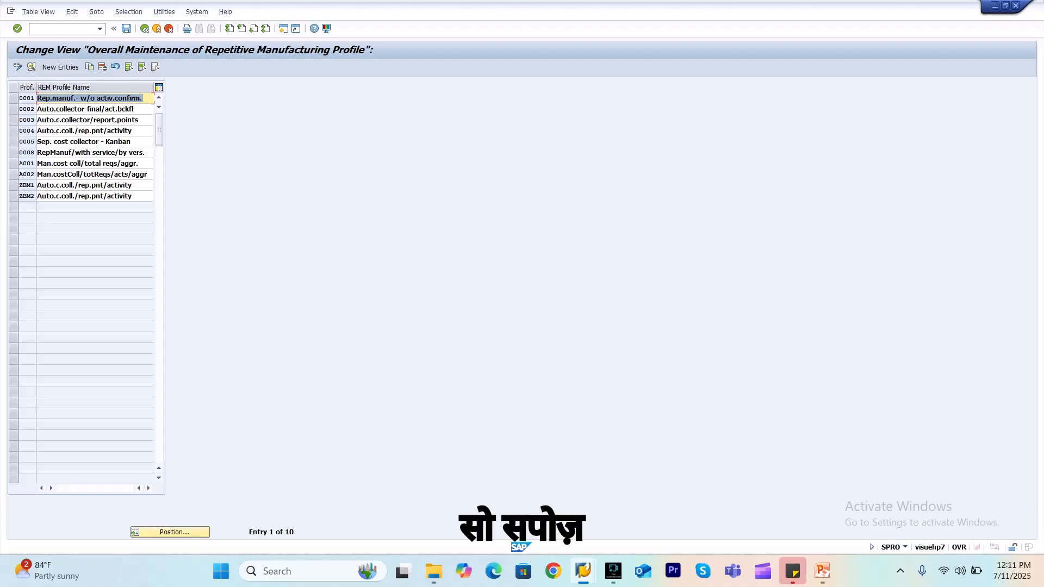
Open the details of the repetitive manufacturing profile directly below A002 and show its Control data 2 settings
left_click(13, 185)
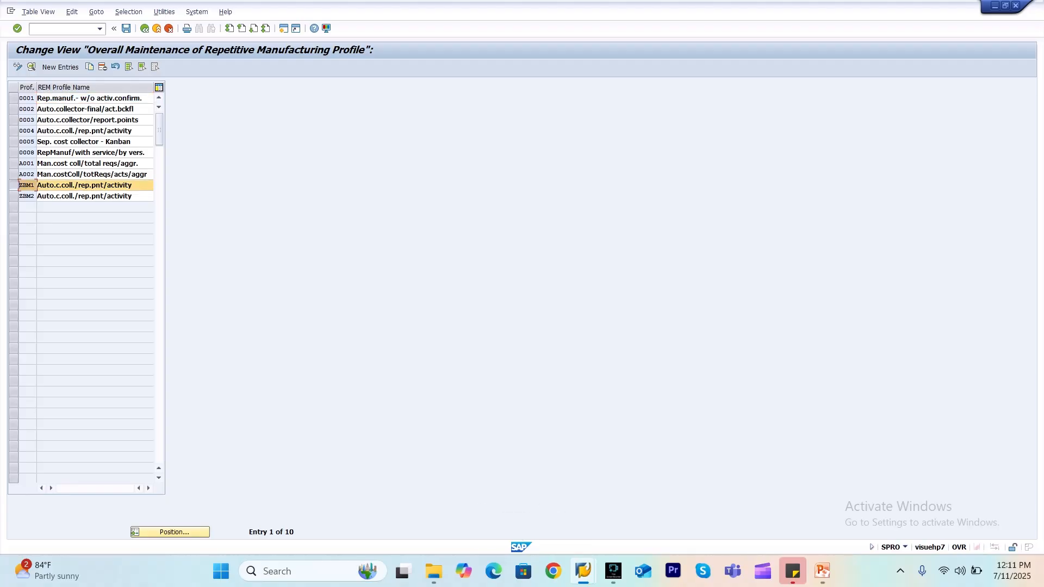
left_click(31, 66)
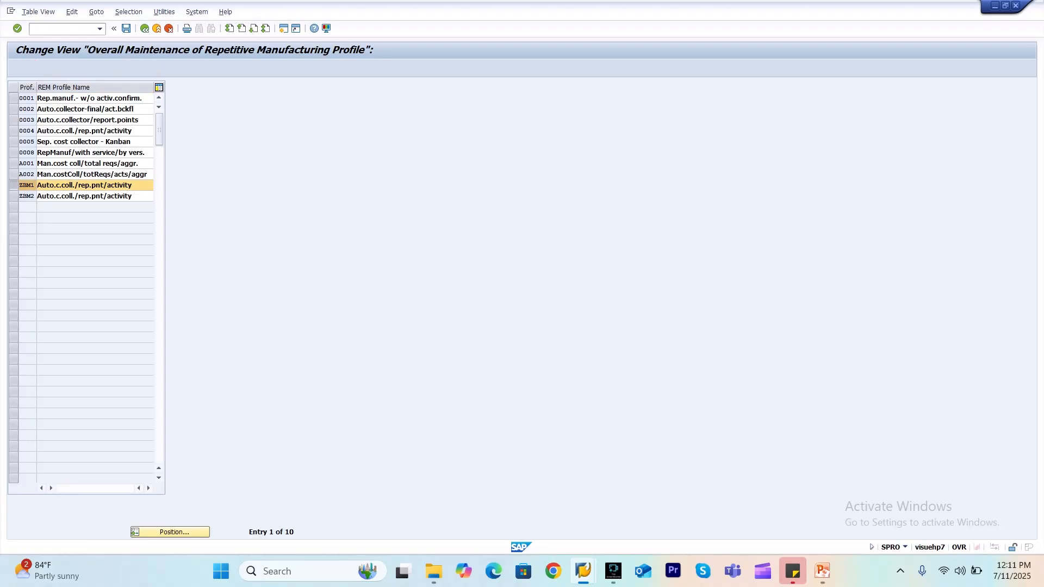
left_click(104, 123)
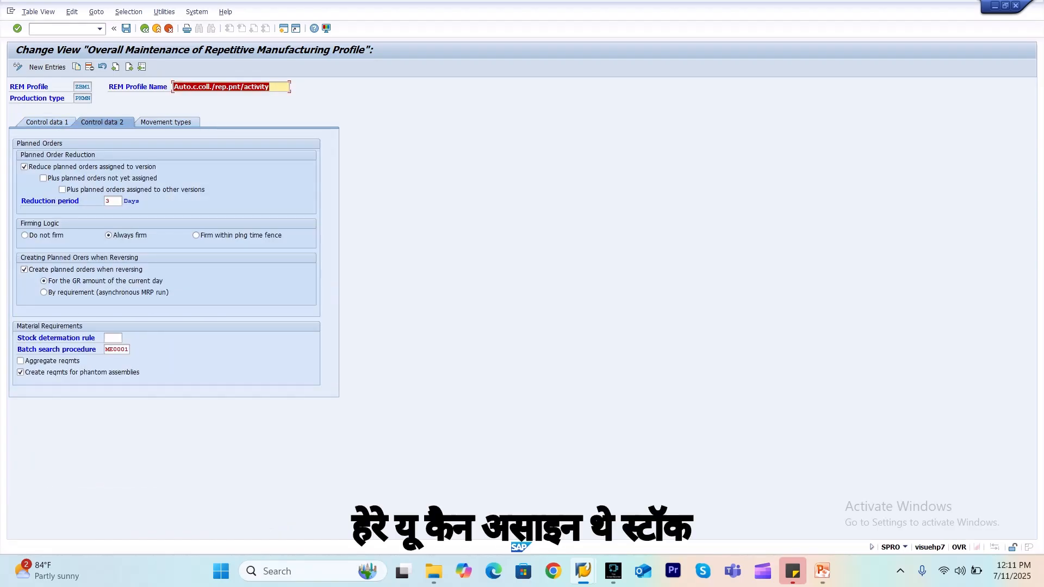
Look up rule PP05 among the selectable stock determination rules without assigning it, and return to the profile overview
left_click(106, 338)
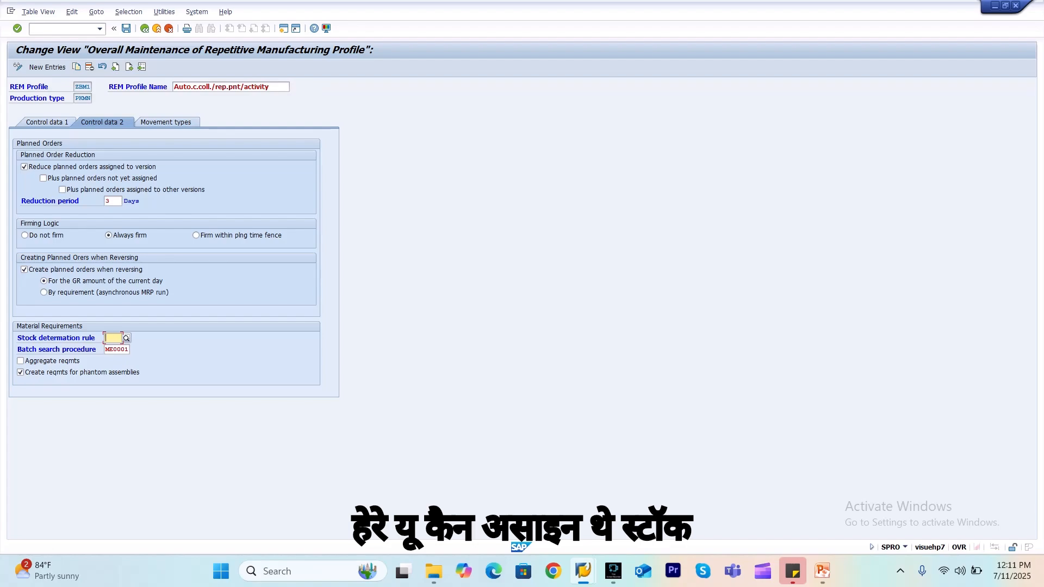
left_click(127, 338)
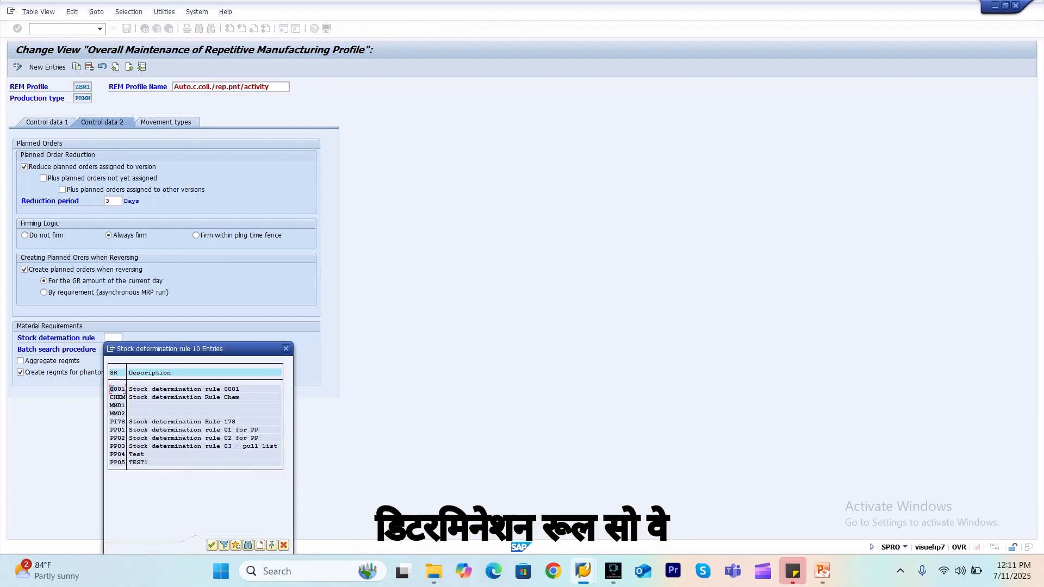
left_click(115, 462)
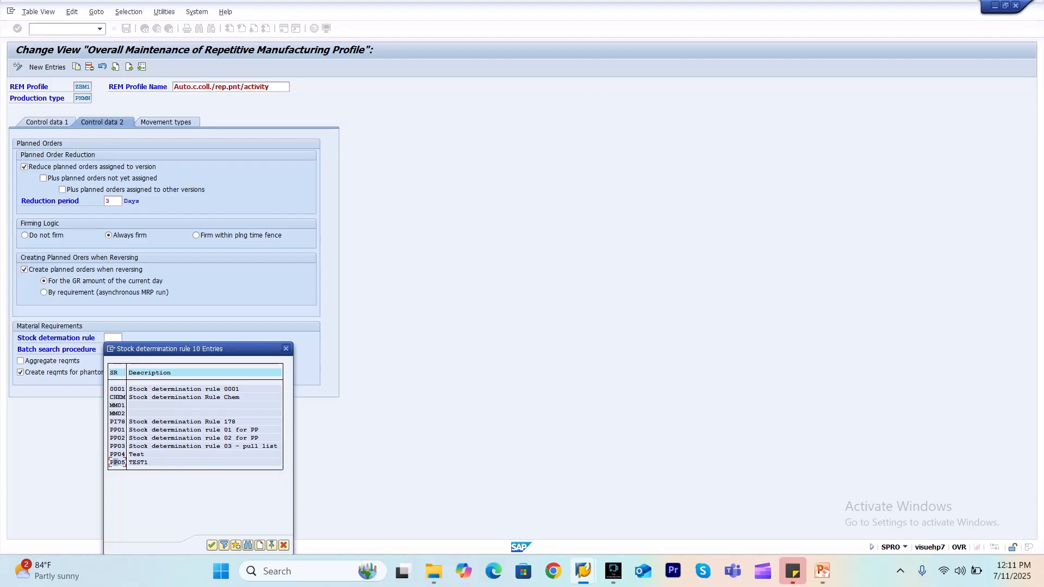
left_click(286, 349)
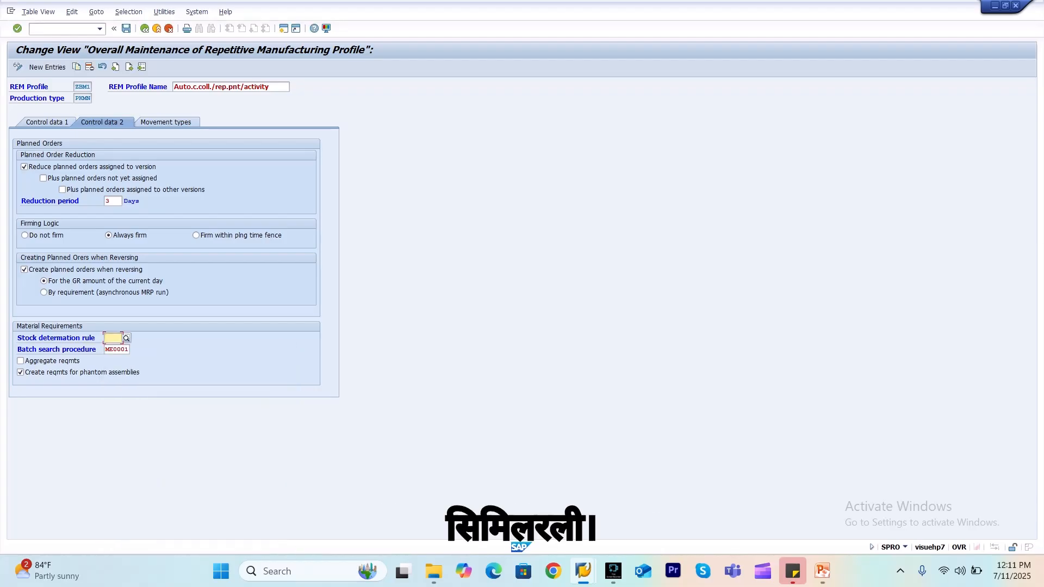
left_click(144, 28)
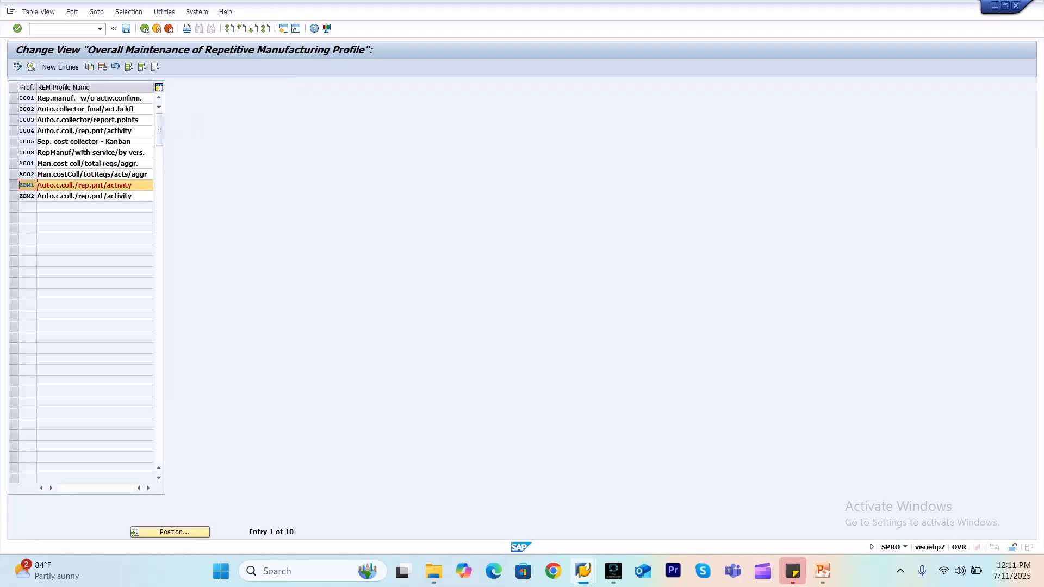
Start transaction OPJ2 and position the goods movement stock/batch determination list at plant 3000
type("/nopj2")
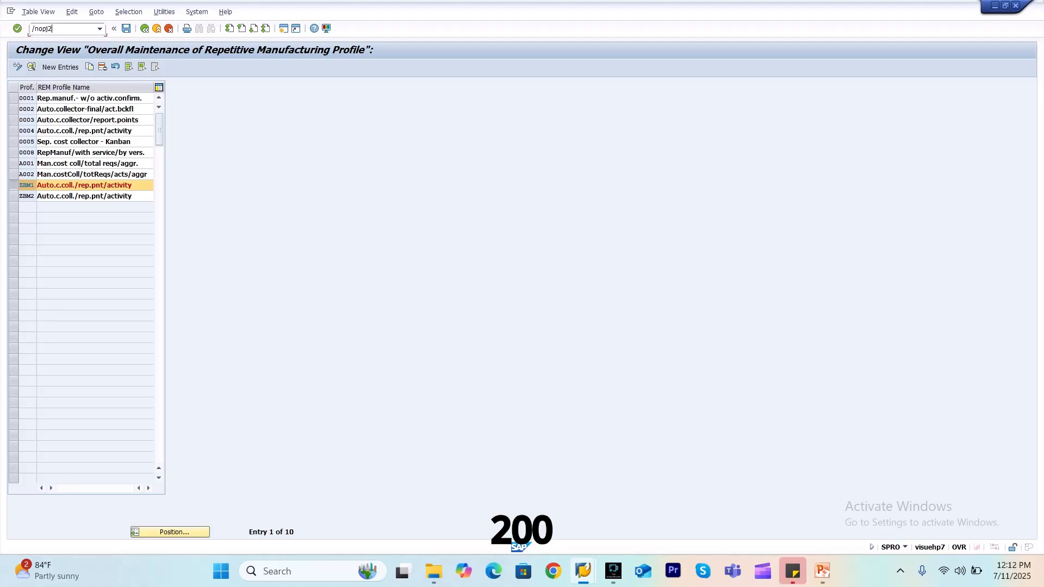
key("Return")
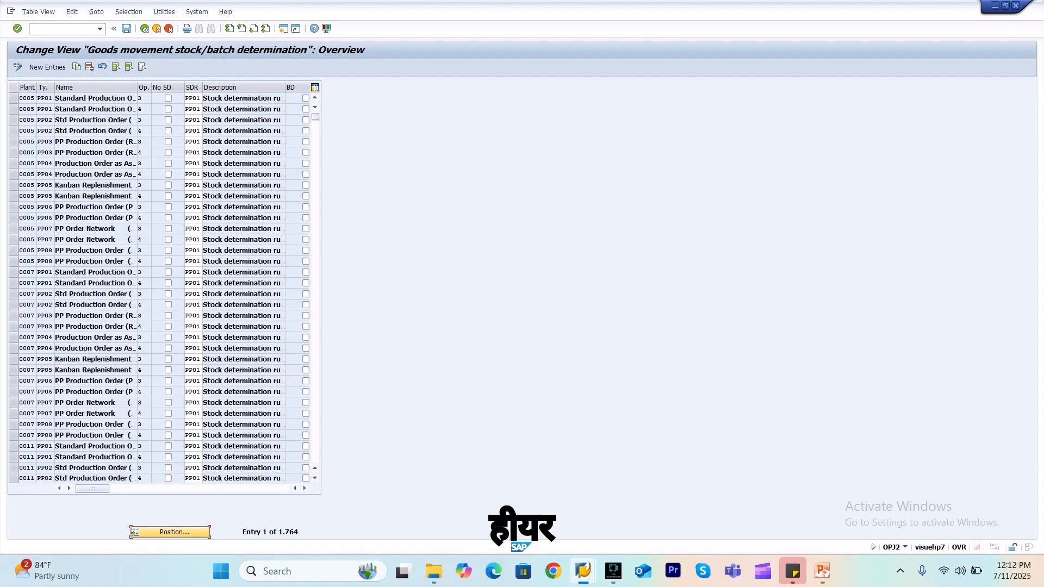
left_click(170, 531)
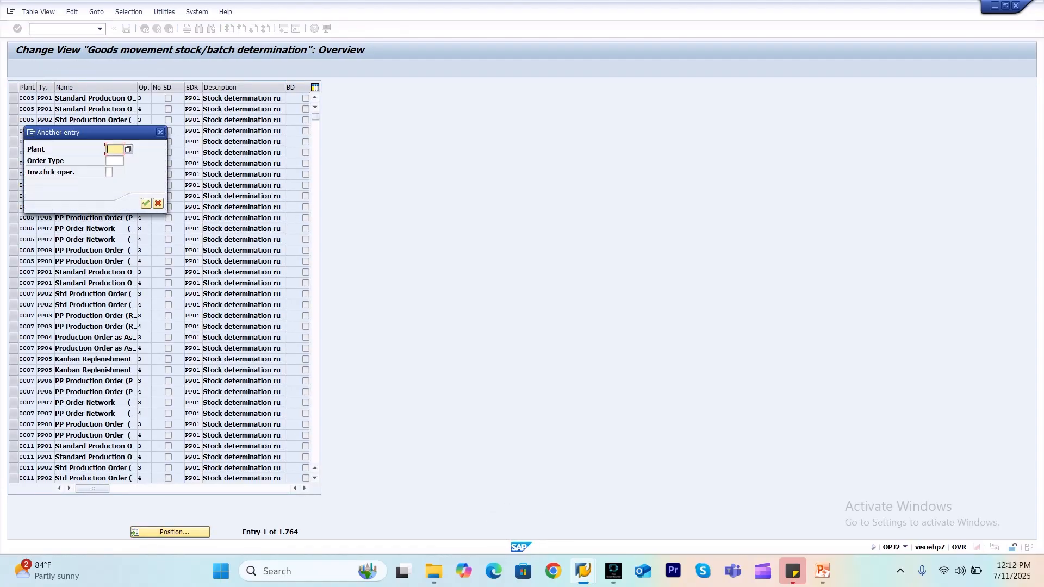
type("3000")
key("Return")
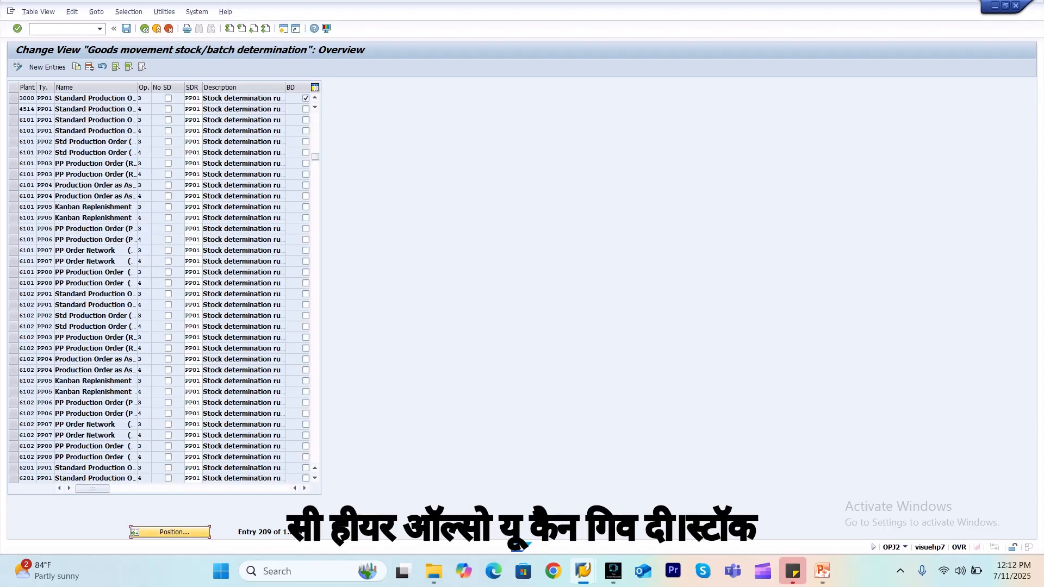
Examine the stock determination rule, selectable check operations, order type and batch determination setting of the plant 3000 entry
left_click(192, 98)
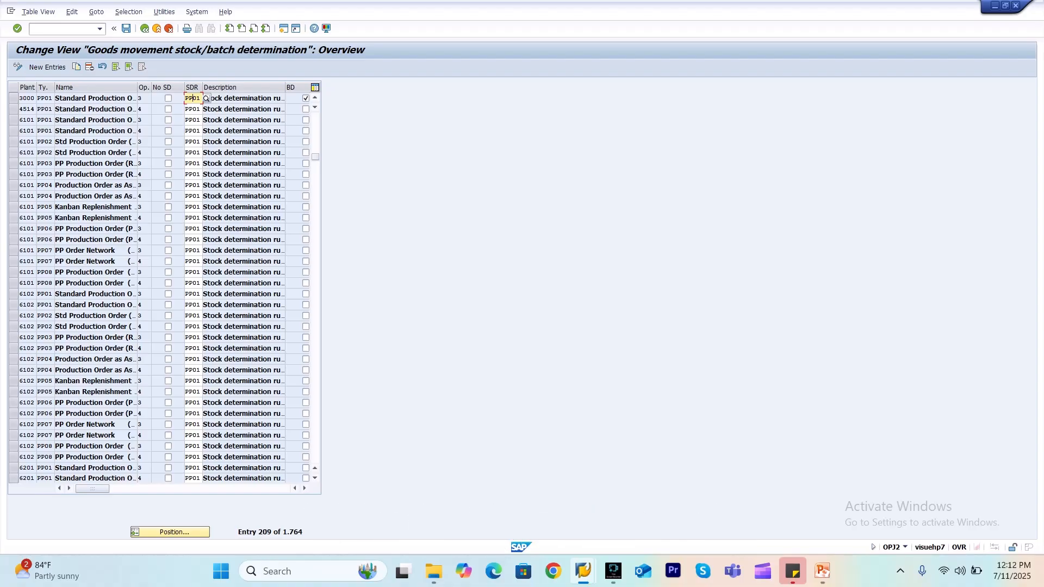
left_click(144, 98)
key("F4")
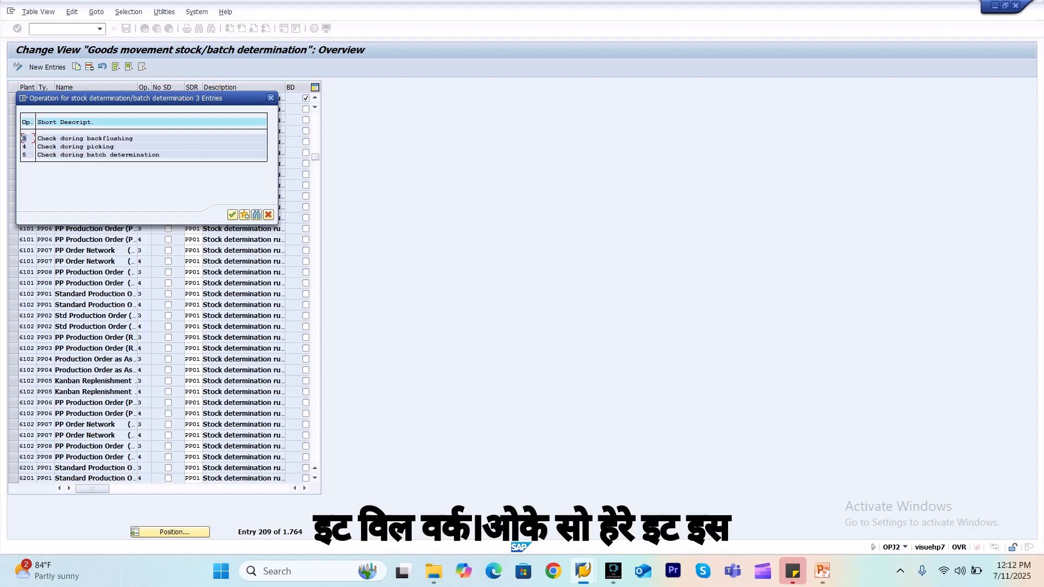
key("Escape")
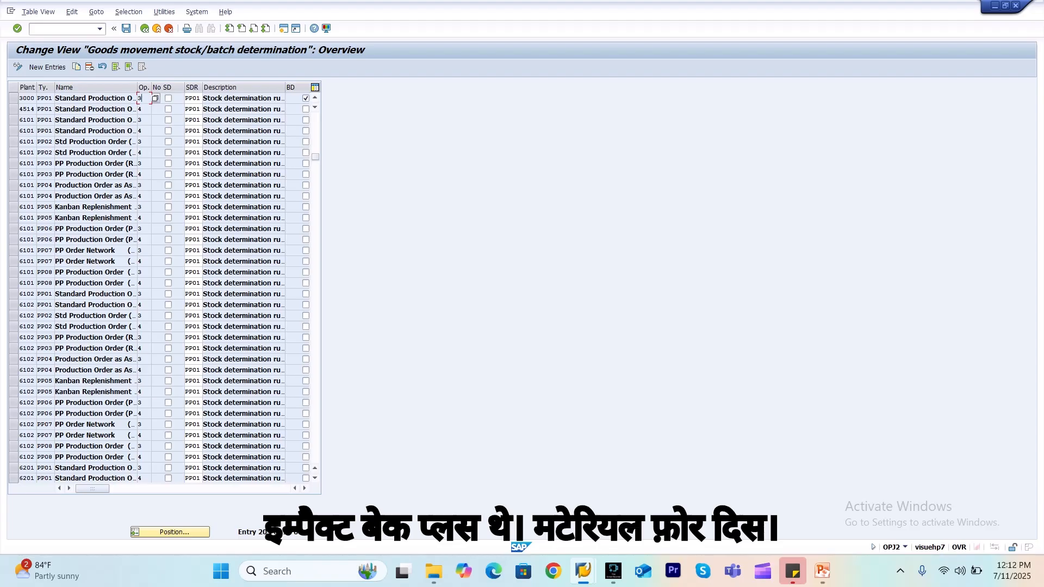
left_click(45, 99)
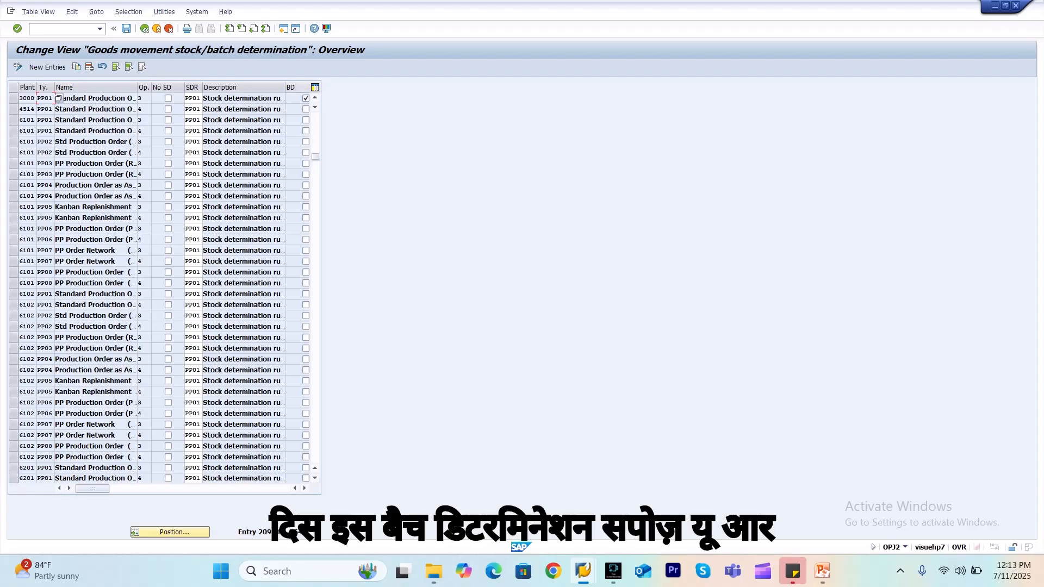
left_click(305, 98)
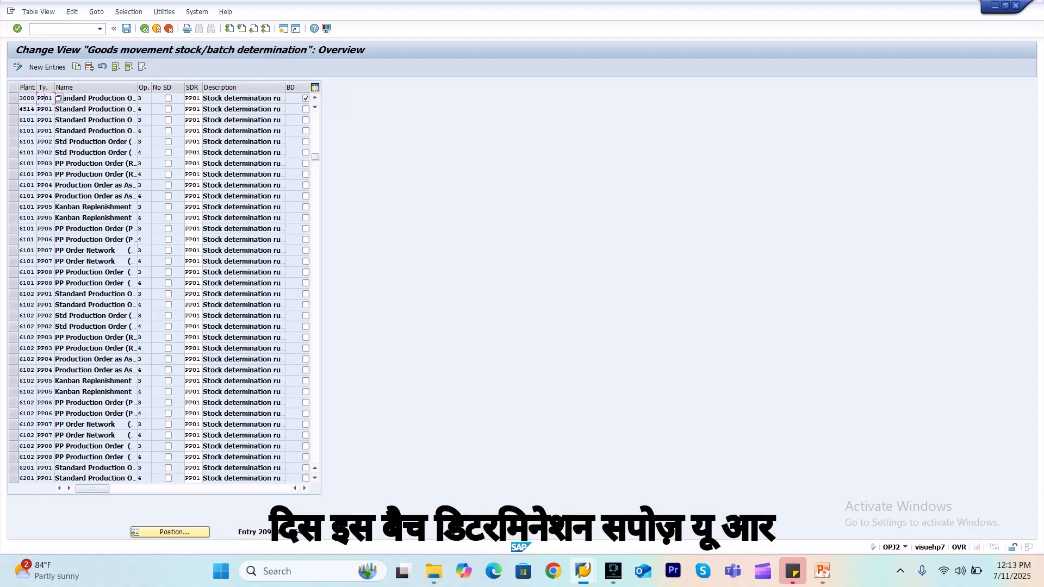